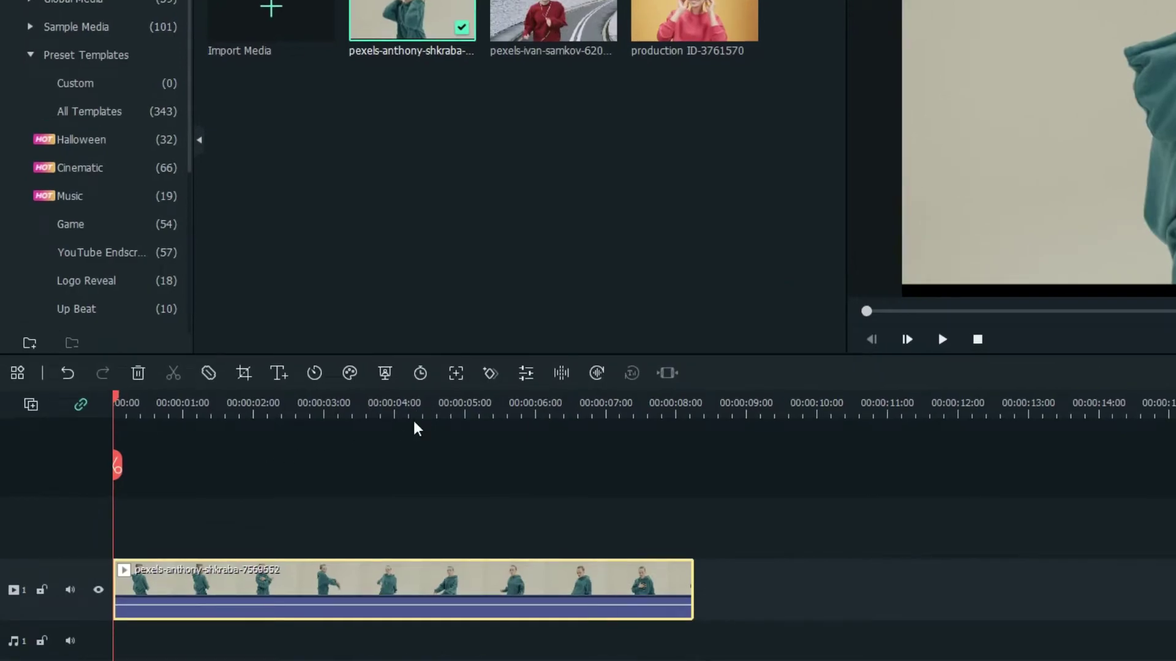
# - Open the advanced color correction for the teal hoodie clip and expand its HSL adjustments
pyautogui.click(348, 377)
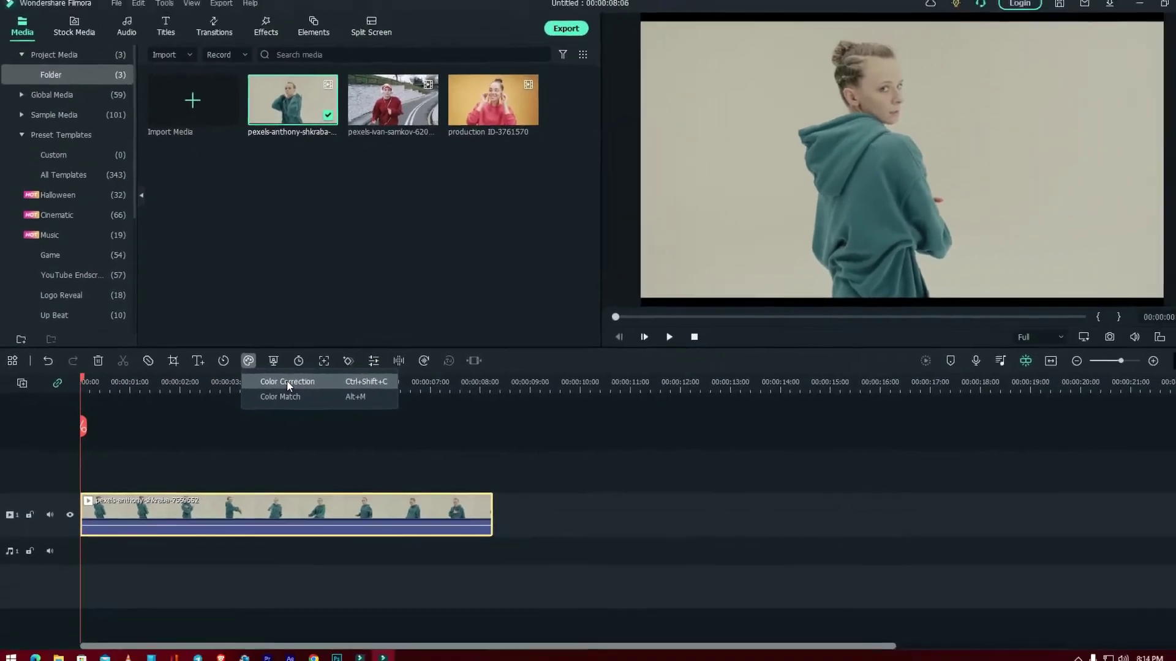
pyautogui.click(403, 402)
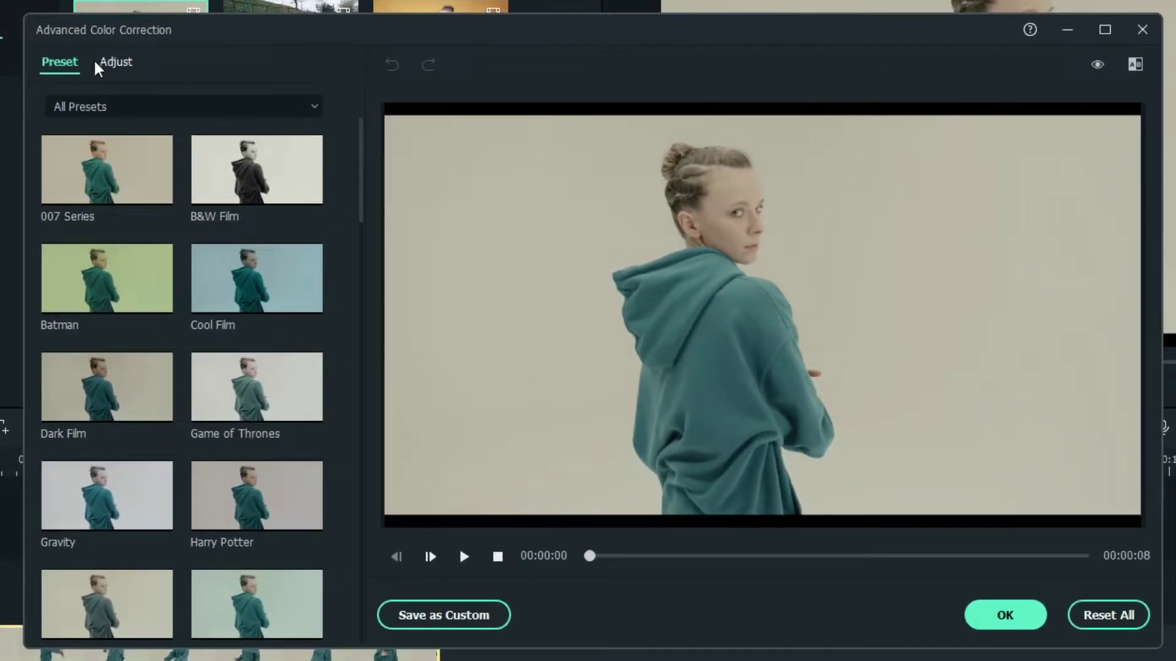
pyautogui.click(125, 62)
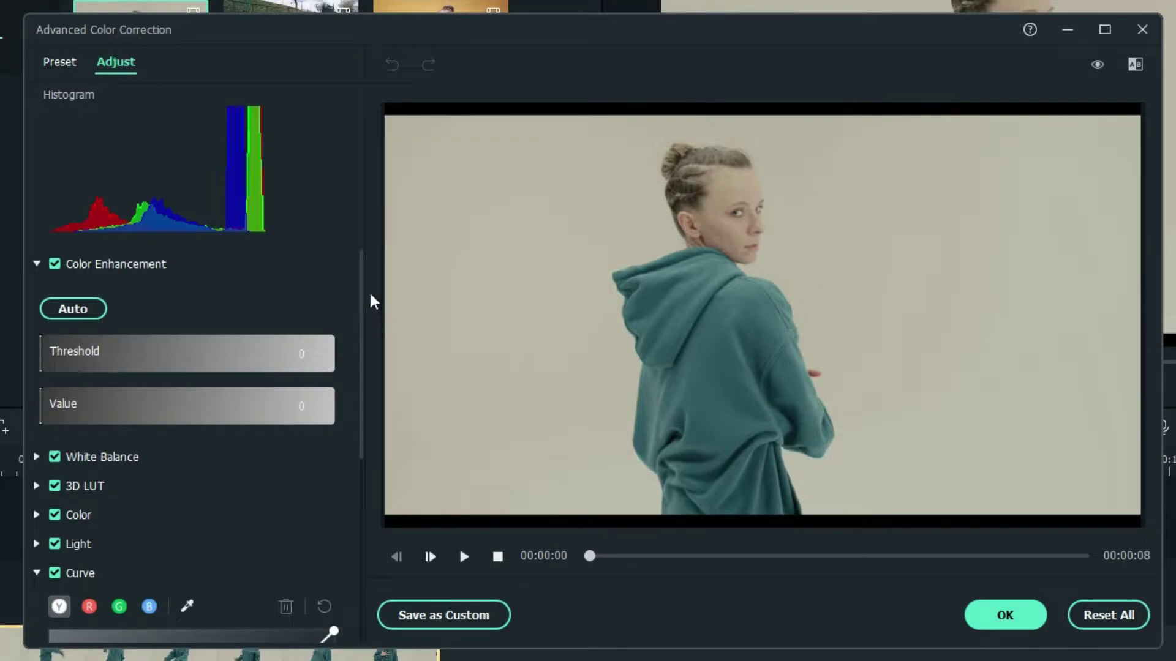
pyautogui.moveTo(363, 267)
pyautogui.mouseDown()
pyautogui.moveTo(377, 447)
pyautogui.moveTo(375, 277)
pyautogui.mouseUp()
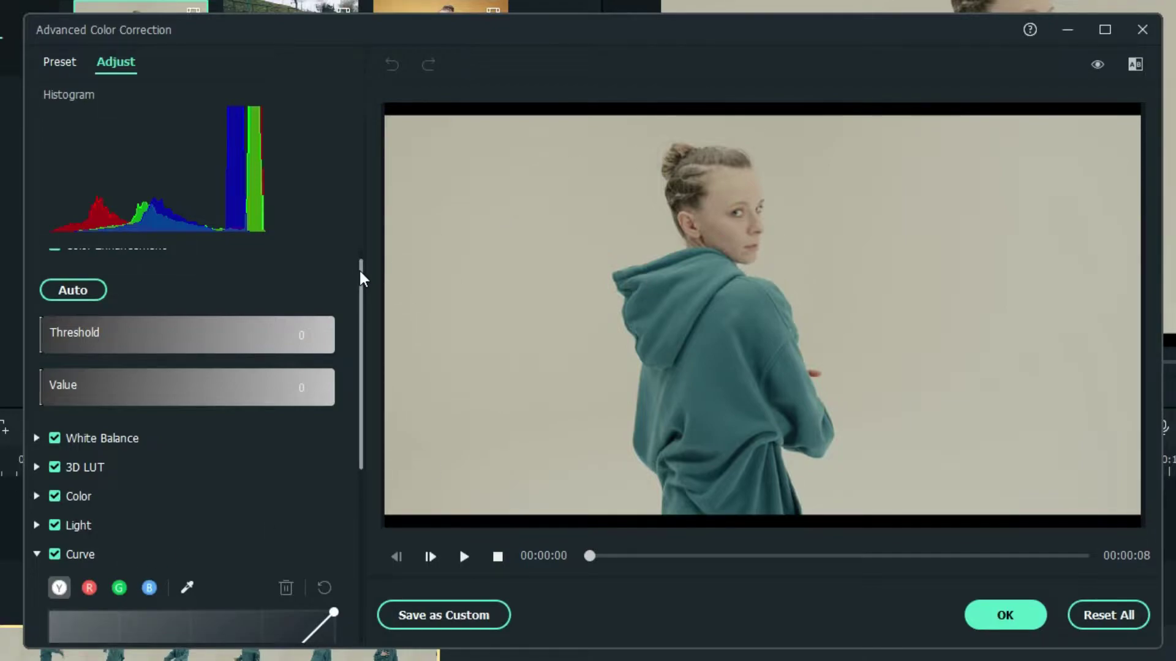
pyautogui.moveTo(359, 262); pyautogui.dragTo(375, 516)
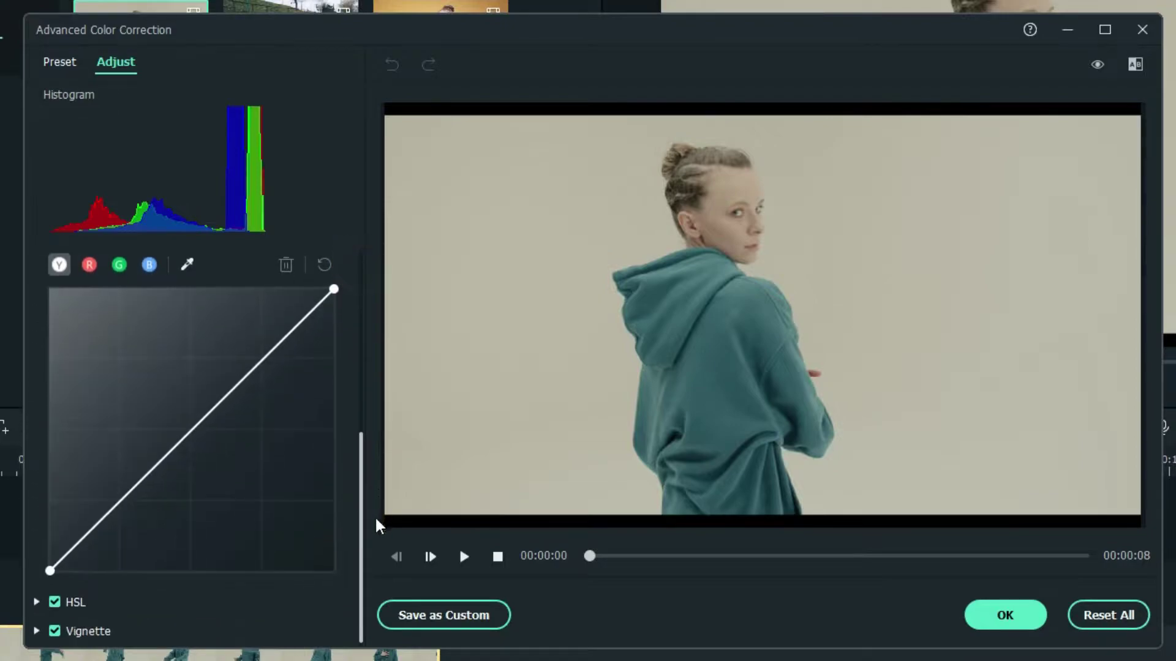
pyautogui.click(37, 602)
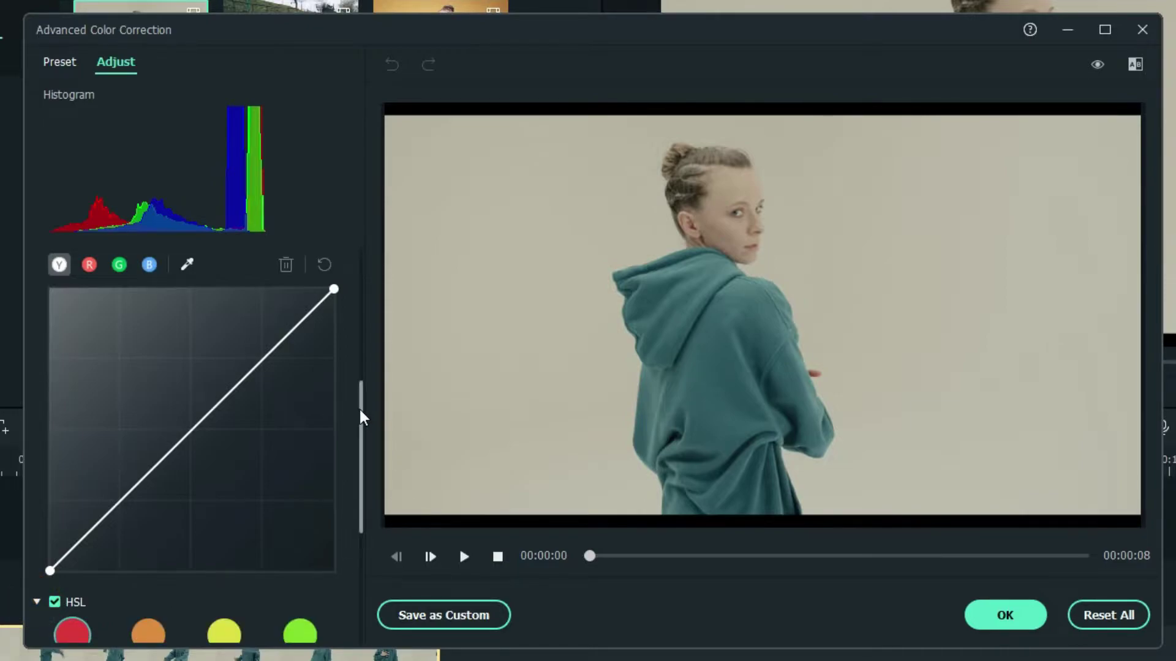
pyautogui.moveTo(362, 402); pyautogui.dragTo(352, 525)
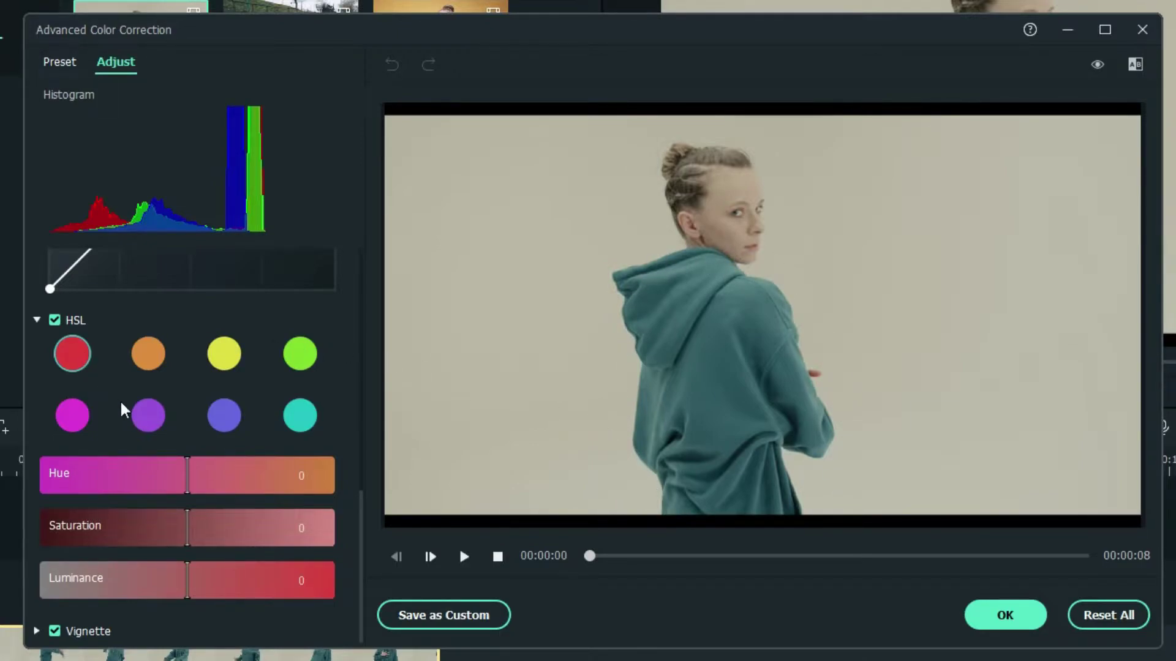
# - Turn the hoodie green by setting the HSL teal color's hue to -100, saturation to 100 and luminance to -80
pyautogui.click(301, 416)
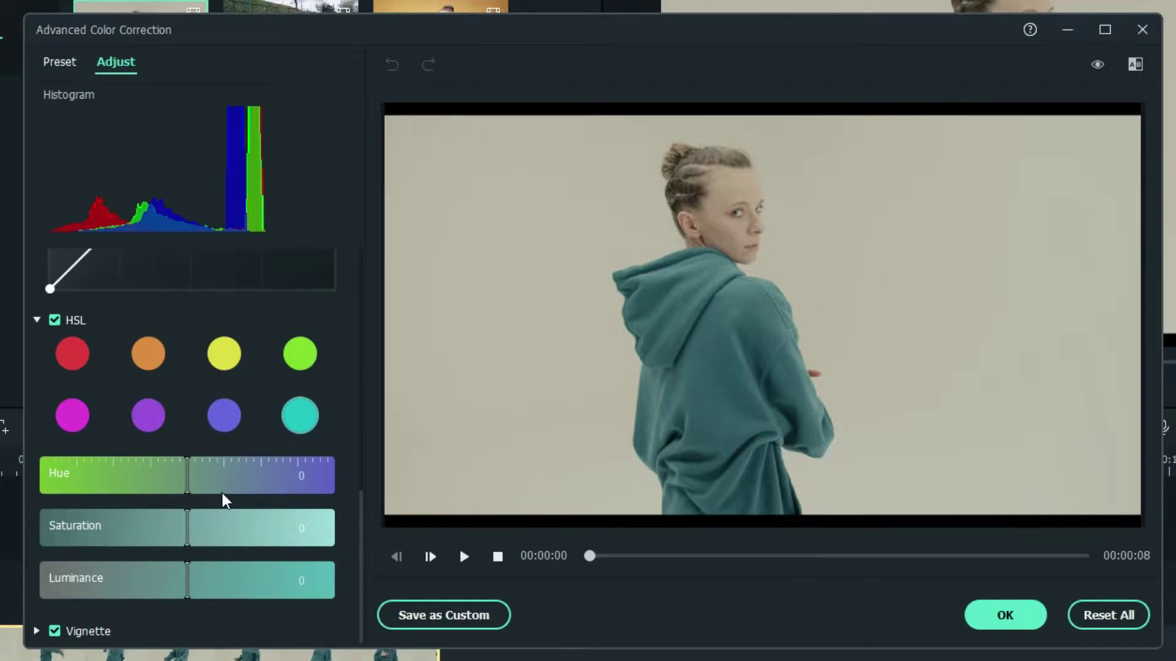
pyautogui.moveTo(187, 477); pyautogui.dragTo(28, 453)
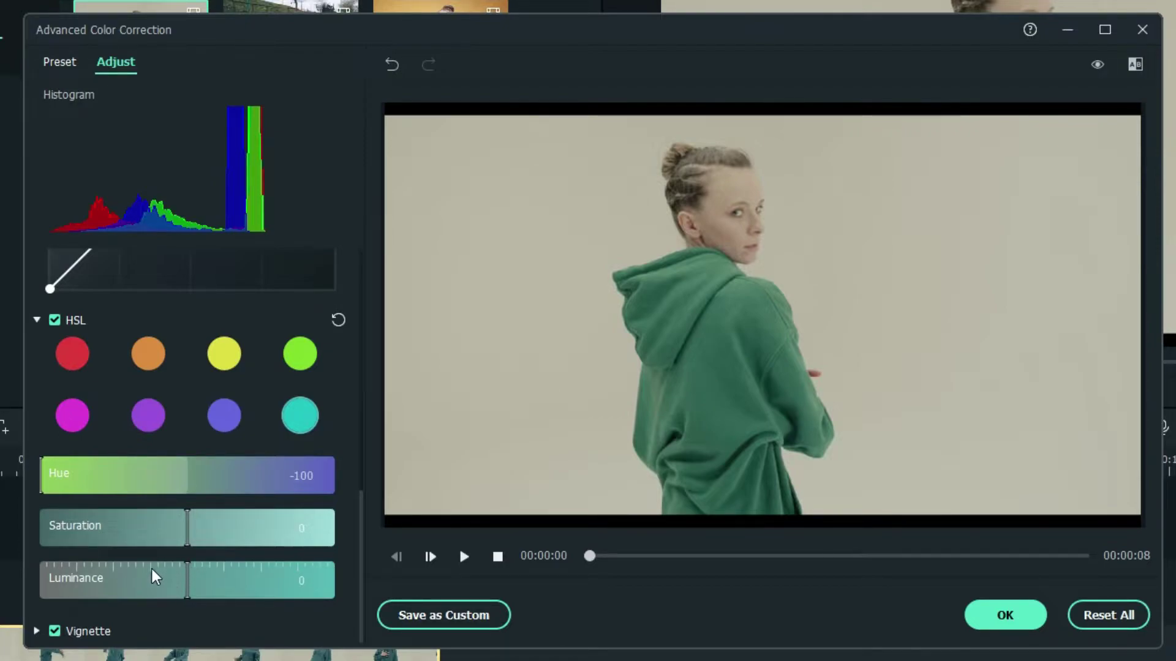
pyautogui.moveTo(187, 527); pyautogui.dragTo(36, 526)
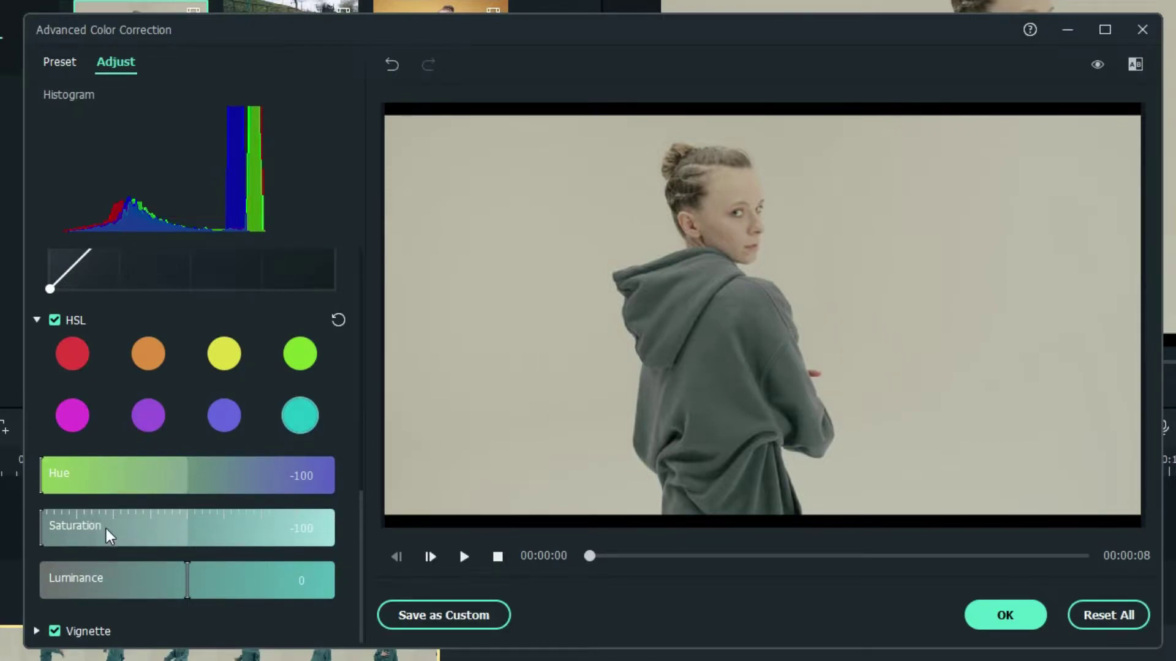
pyautogui.moveTo(94, 528); pyautogui.dragTo(350, 524)
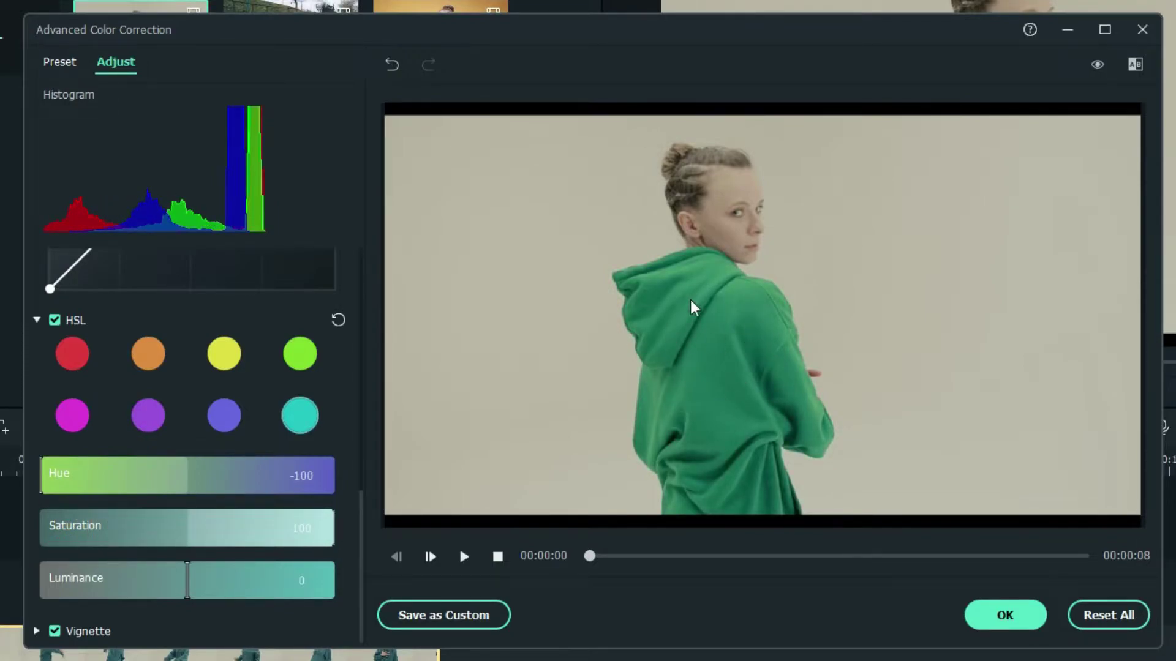
pyautogui.moveTo(178, 583); pyautogui.dragTo(69, 578)
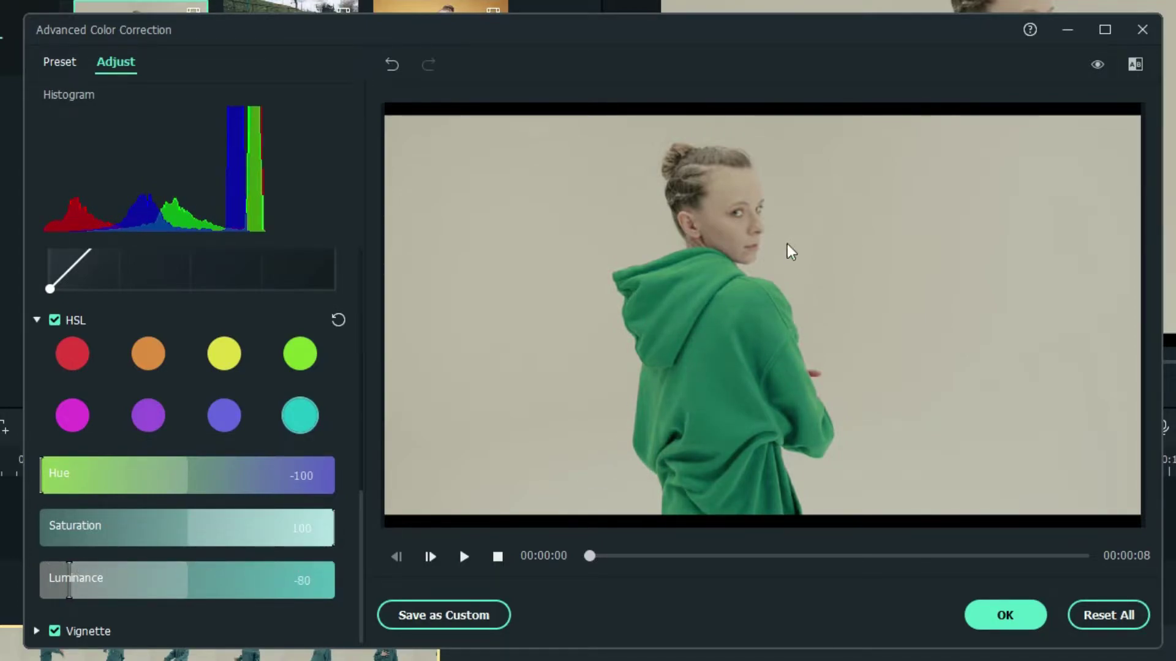
# - Compare the hoodie clip with its original colors, apply the color correction and play the result
pyautogui.click(1097, 62)
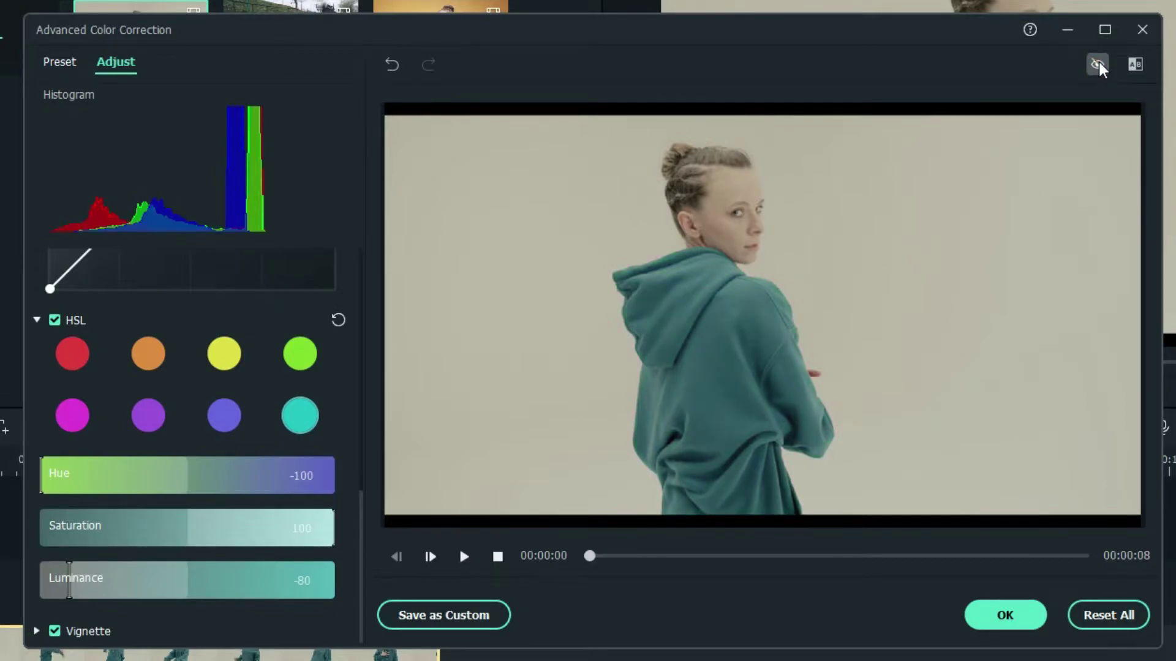
pyautogui.click(1098, 62)
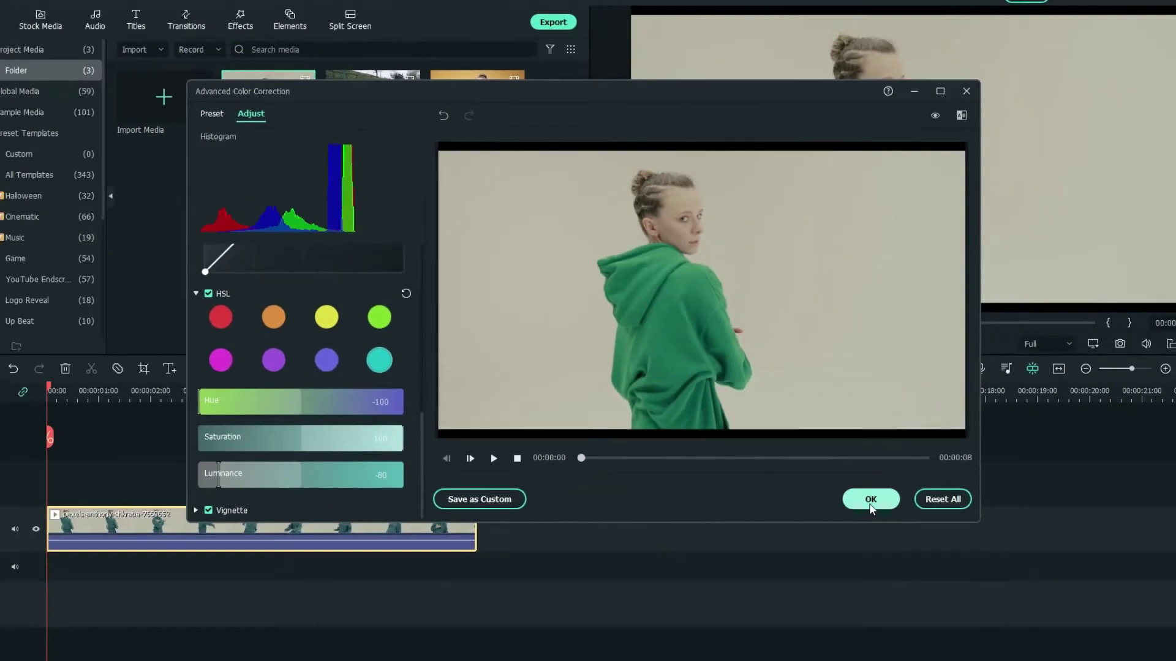
pyautogui.click(1005, 615)
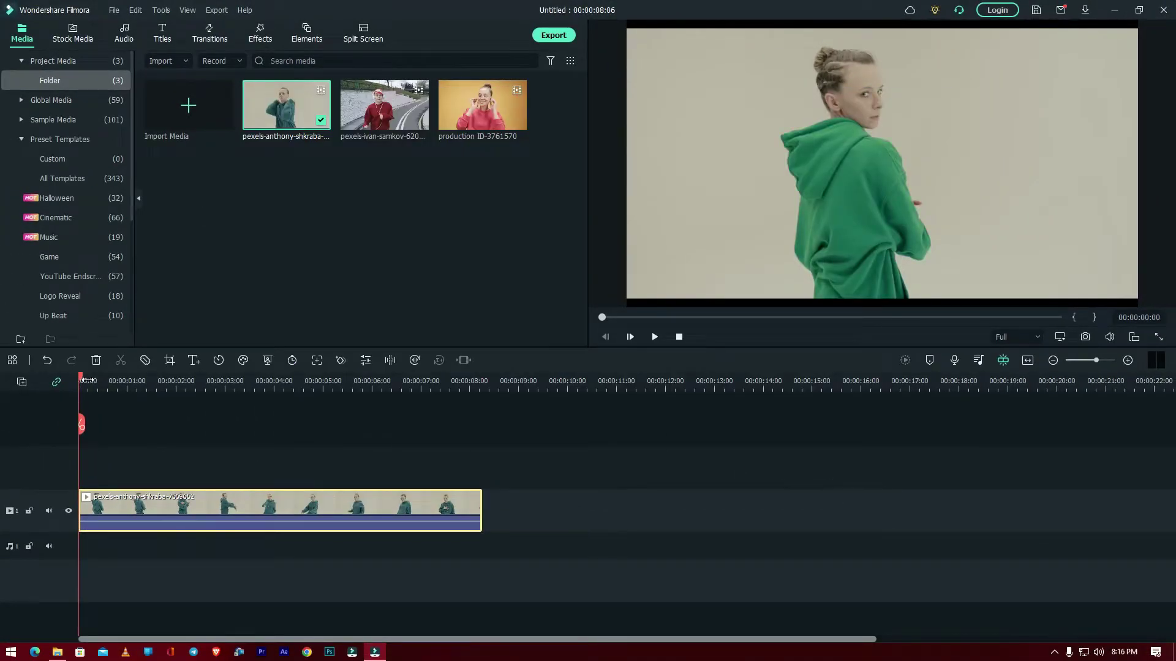
pyautogui.click(655, 337)
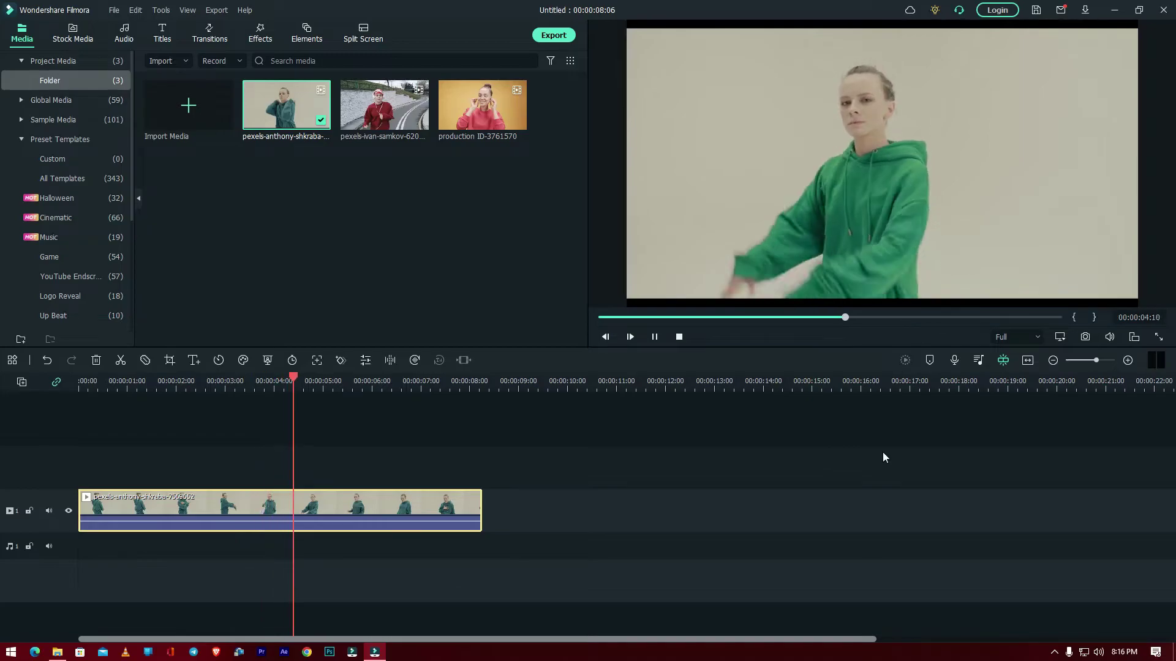
# - Add the production ID-3761570 clip directly after the hoodie clip and move the playhead to 00:00:12:16
pyautogui.click(469, 109)
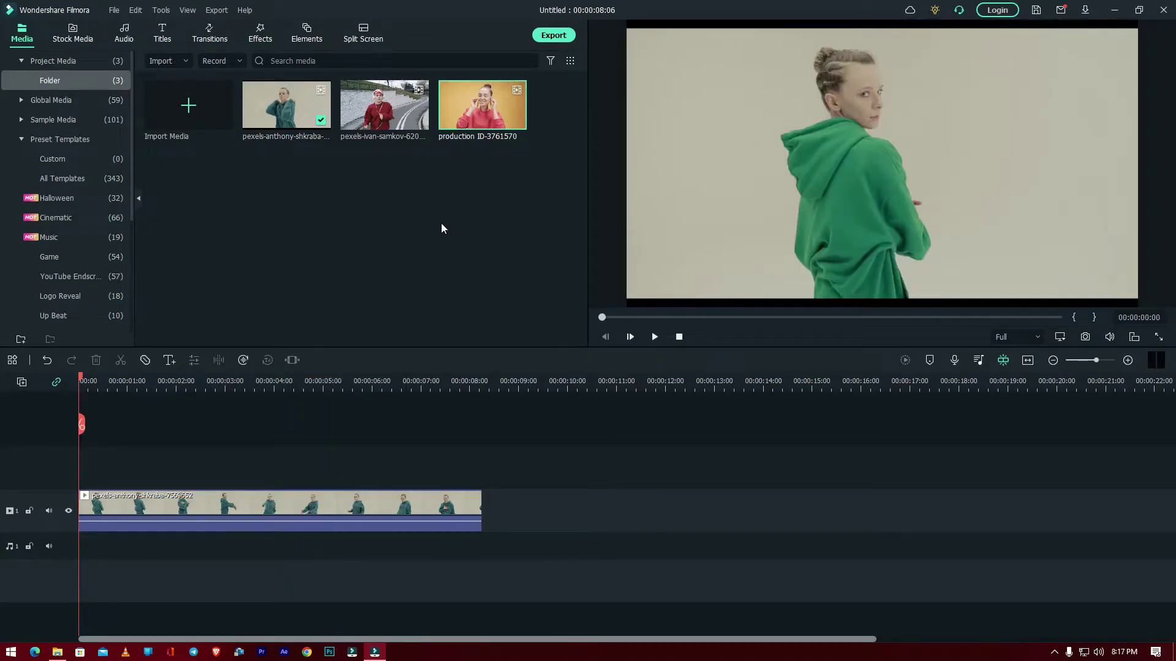
pyautogui.moveTo(484, 107); pyautogui.dragTo(491, 509)
pyautogui.click(475, 381)
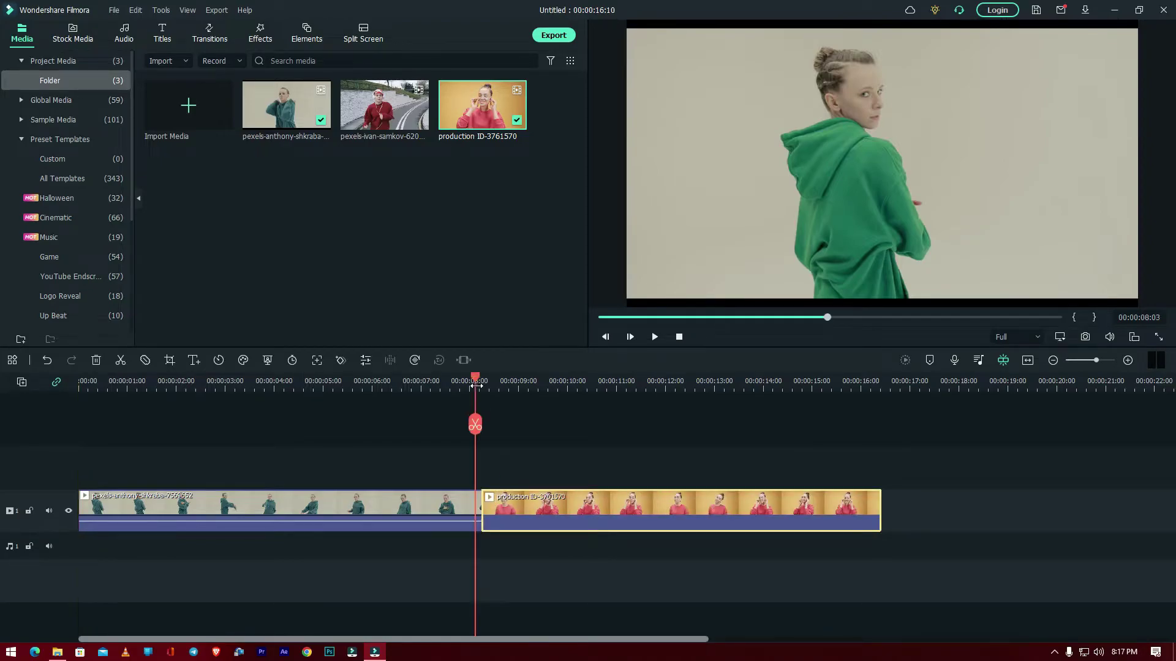
pyautogui.click(529, 383)
pyautogui.moveTo(531, 385); pyautogui.dragTo(696, 406)
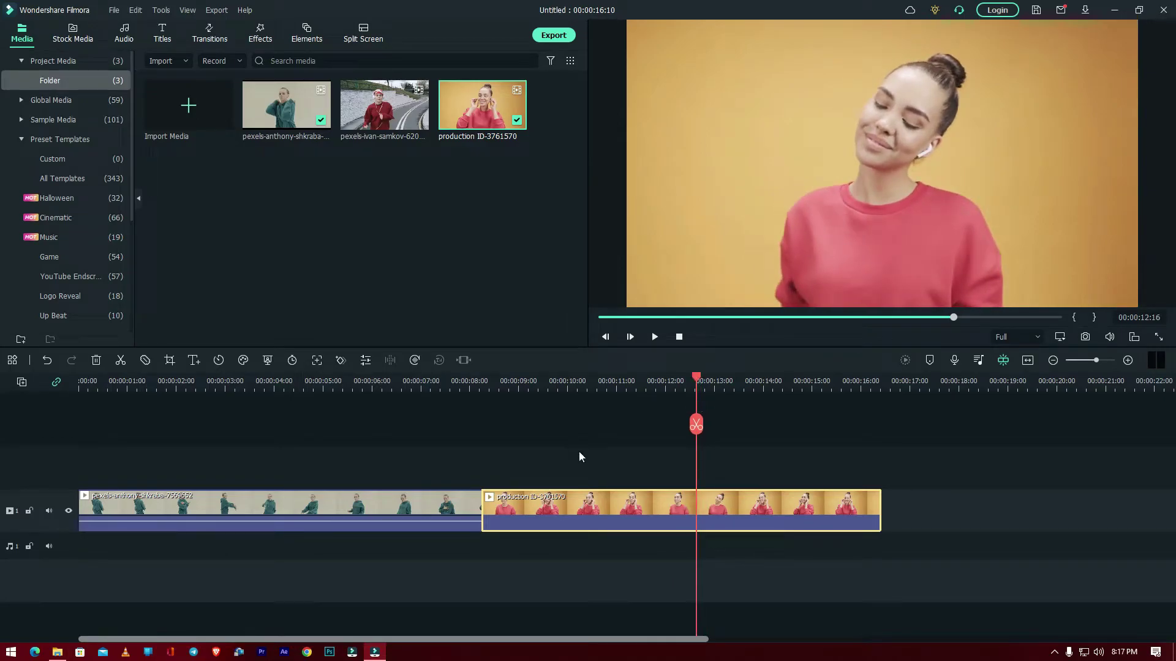
# - Open the advanced color correction for the red sweater clip and expand its HSL adjustments
pyautogui.click(243, 360)
pyautogui.click(294, 379)
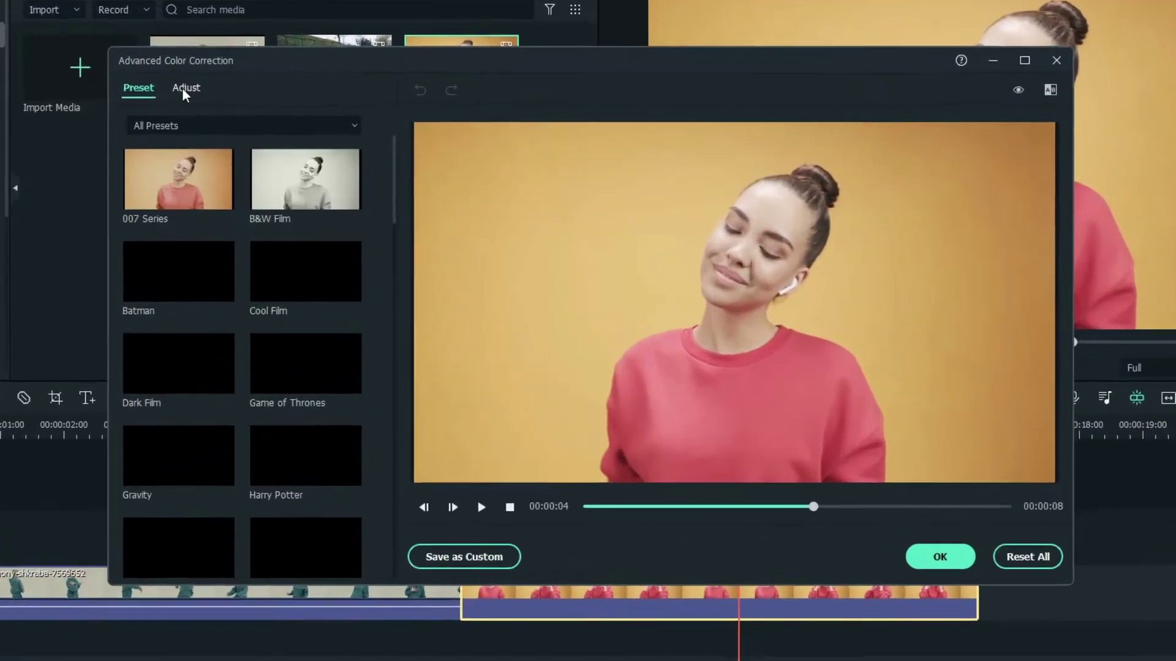
pyautogui.click(270, 120)
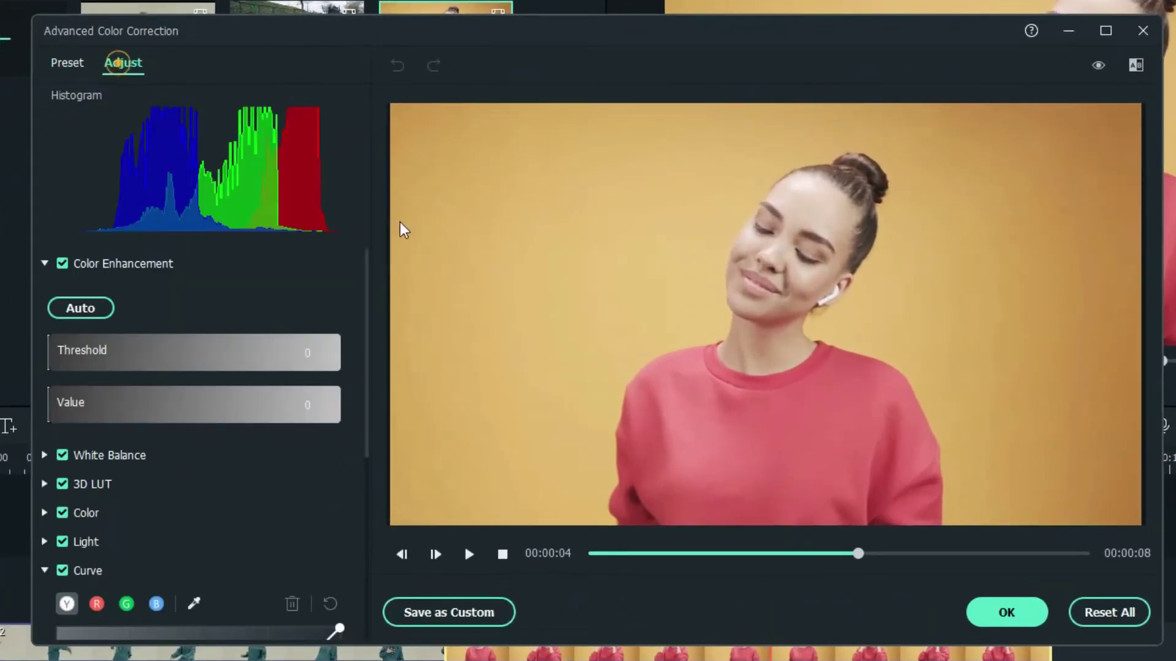
pyautogui.moveTo(368, 279); pyautogui.dragTo(384, 557)
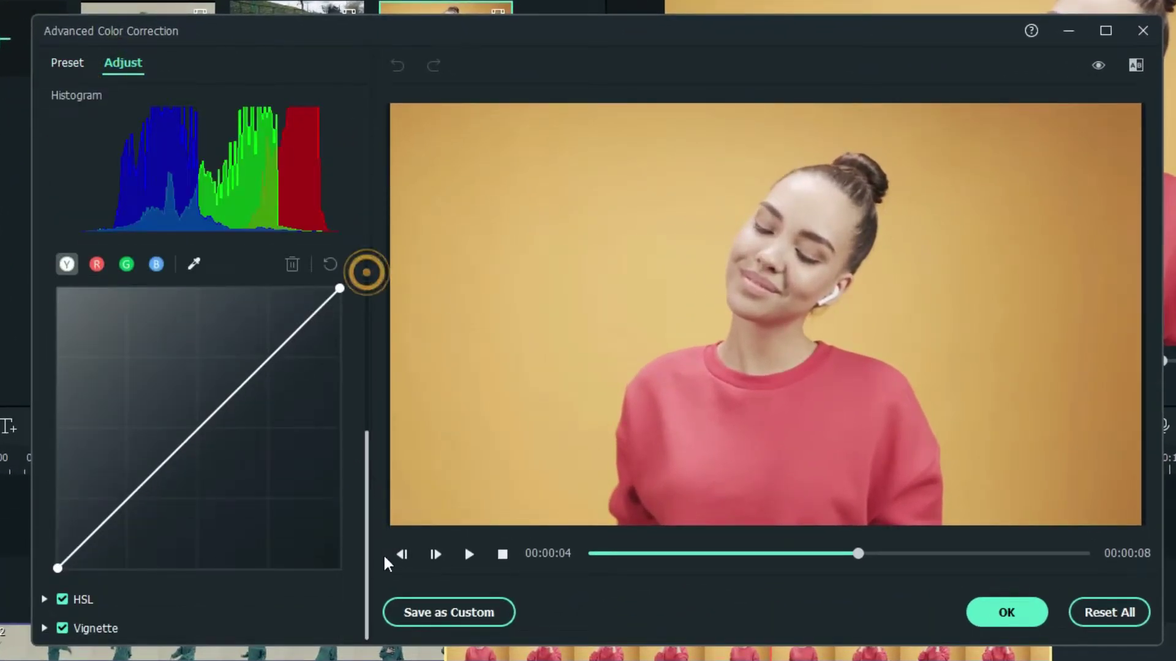
pyautogui.click(44, 602)
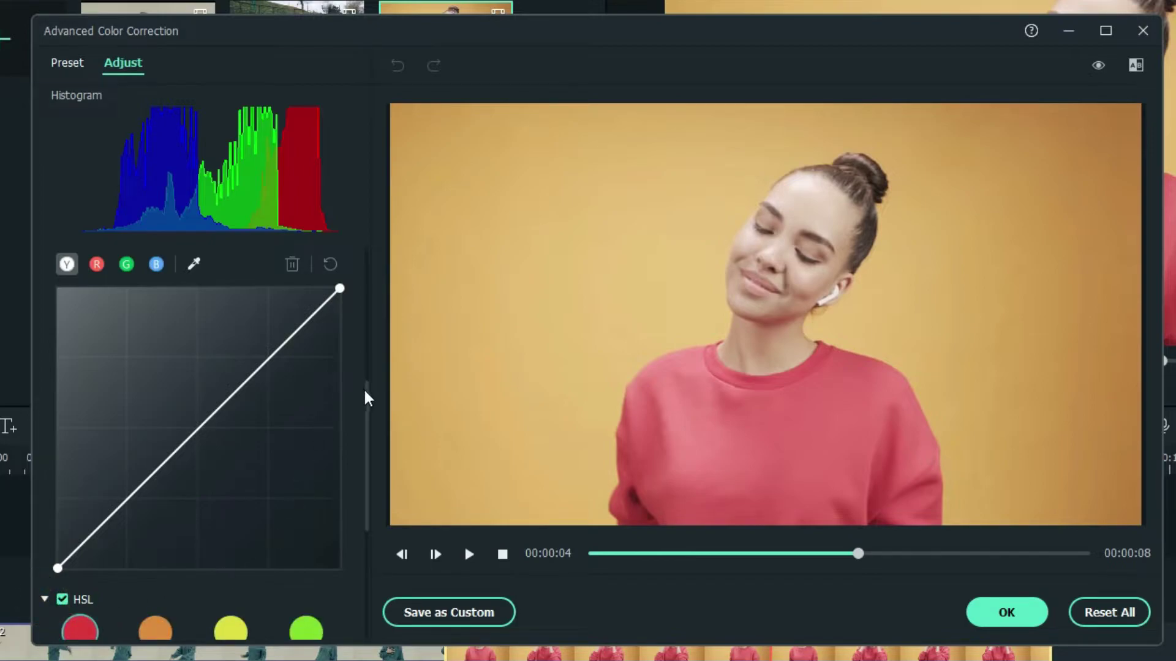
pyautogui.moveTo(366, 397); pyautogui.dragTo(371, 534)
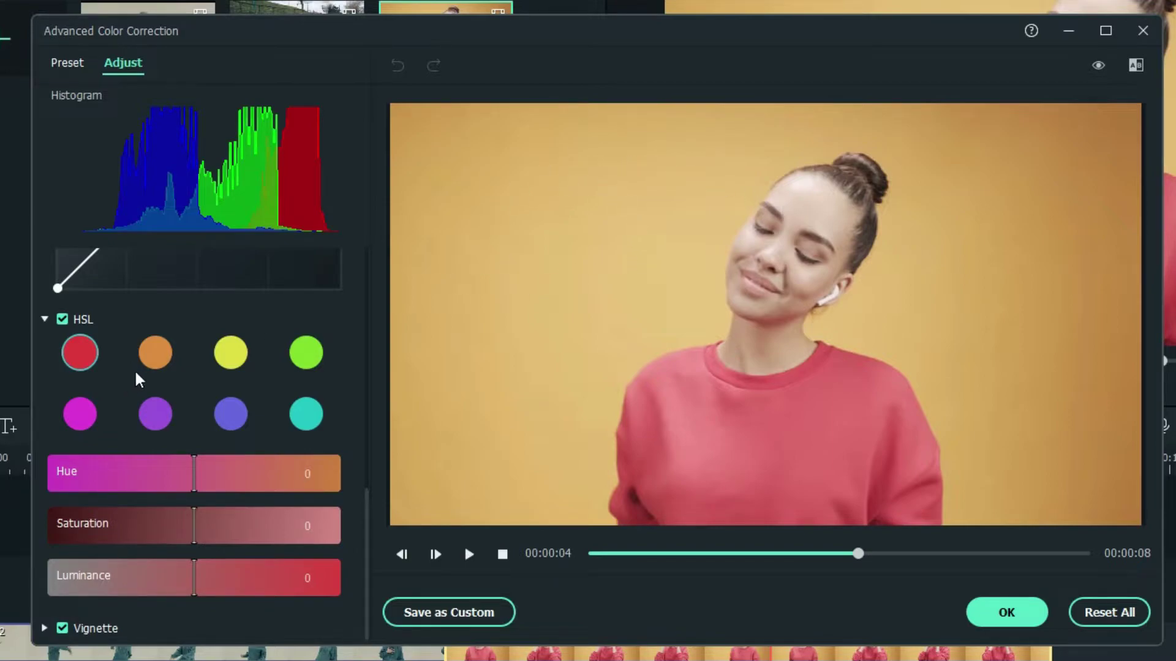
# - Shift the sweater to pink by setting the HSL red color's hue to -100
pyautogui.click(158, 354)
pyautogui.moveTo(194, 475)
pyautogui.mouseDown()
pyautogui.moveTo(106, 474)
pyautogui.moveTo(311, 473)
pyautogui.moveTo(50, 478)
pyautogui.moveTo(227, 472)
pyautogui.moveTo(195, 475)
pyautogui.mouseUp()
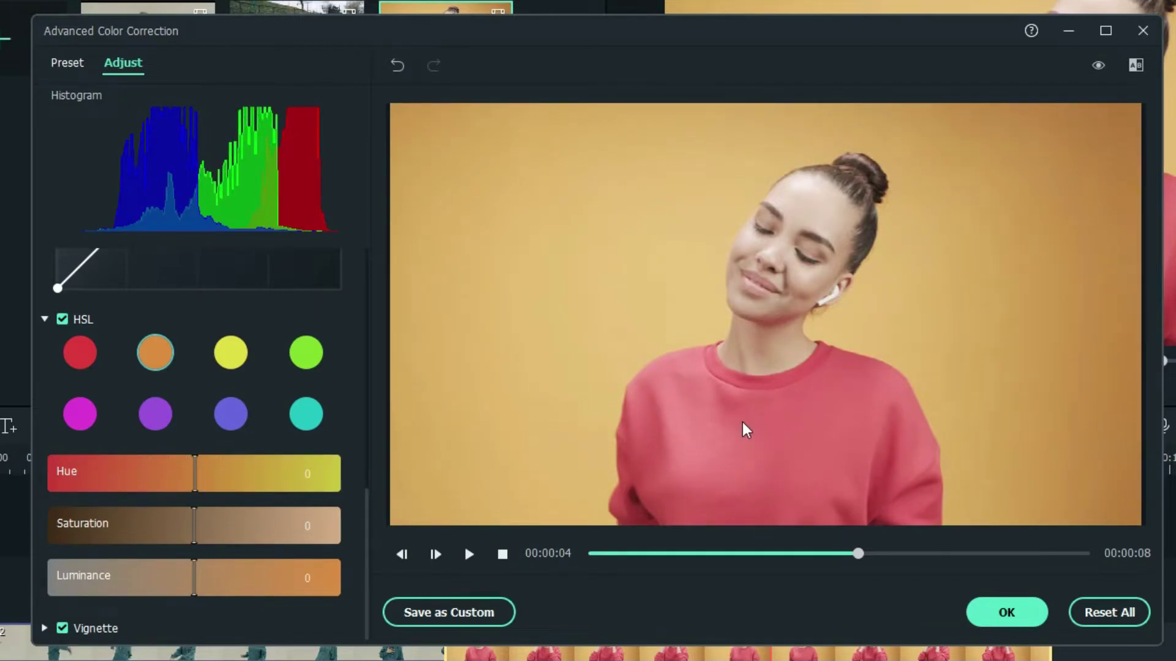
pyautogui.click(78, 355)
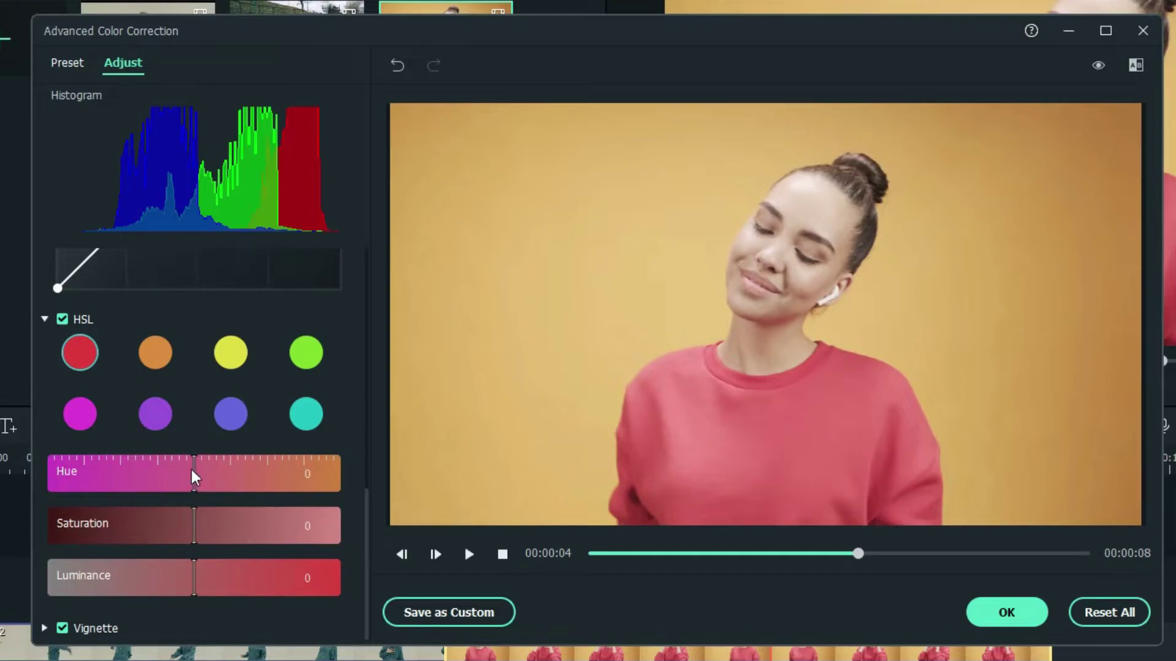
pyautogui.moveTo(196, 479); pyautogui.dragTo(186, 481)
pyautogui.moveTo(103, 482); pyautogui.dragTo(27, 473)
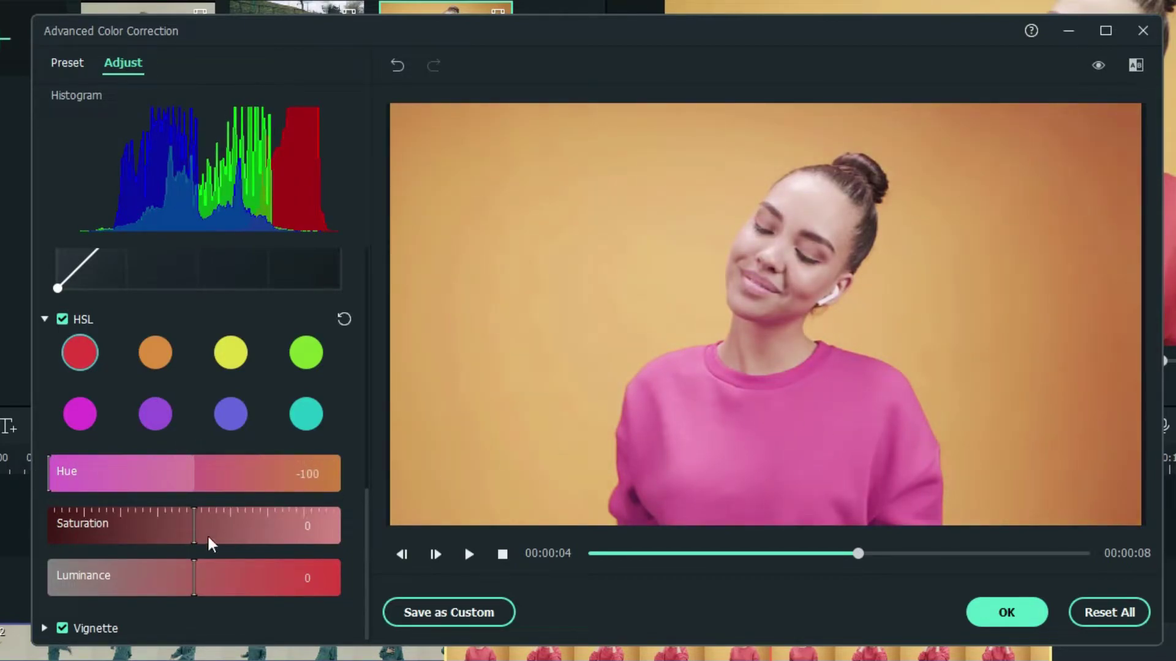
# - Set the HSL red color's saturation to 21 and luminance to 16, and apply the color correction
pyautogui.moveTo(200, 533); pyautogui.dragTo(247, 527)
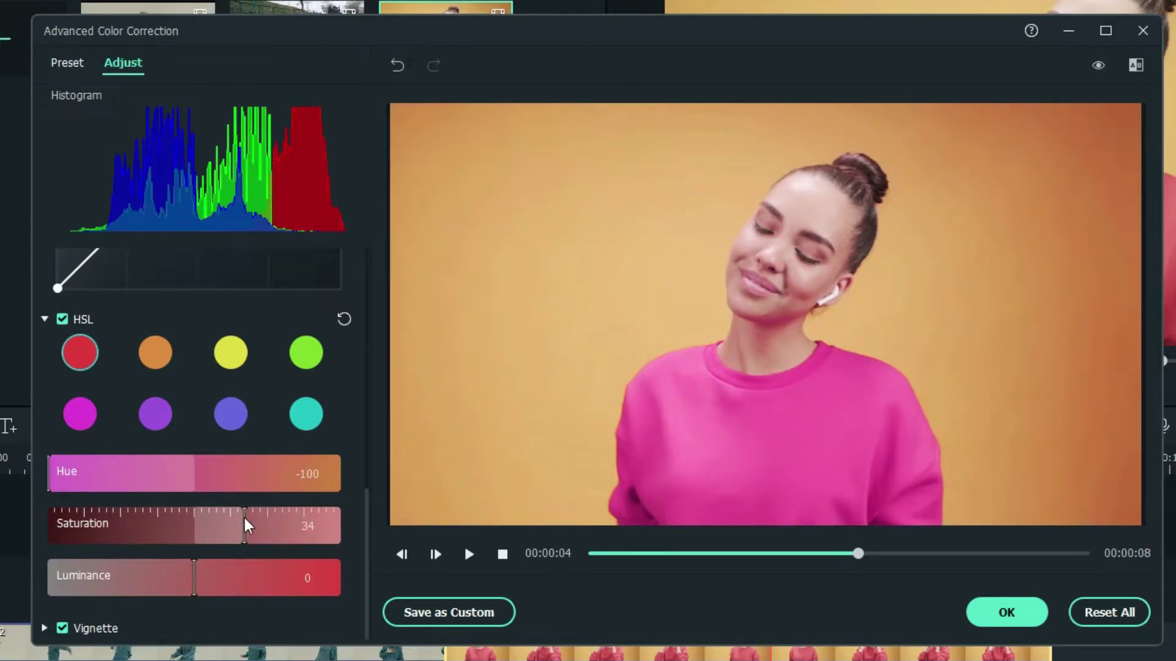
pyautogui.moveTo(244, 524); pyautogui.dragTo(30, 518)
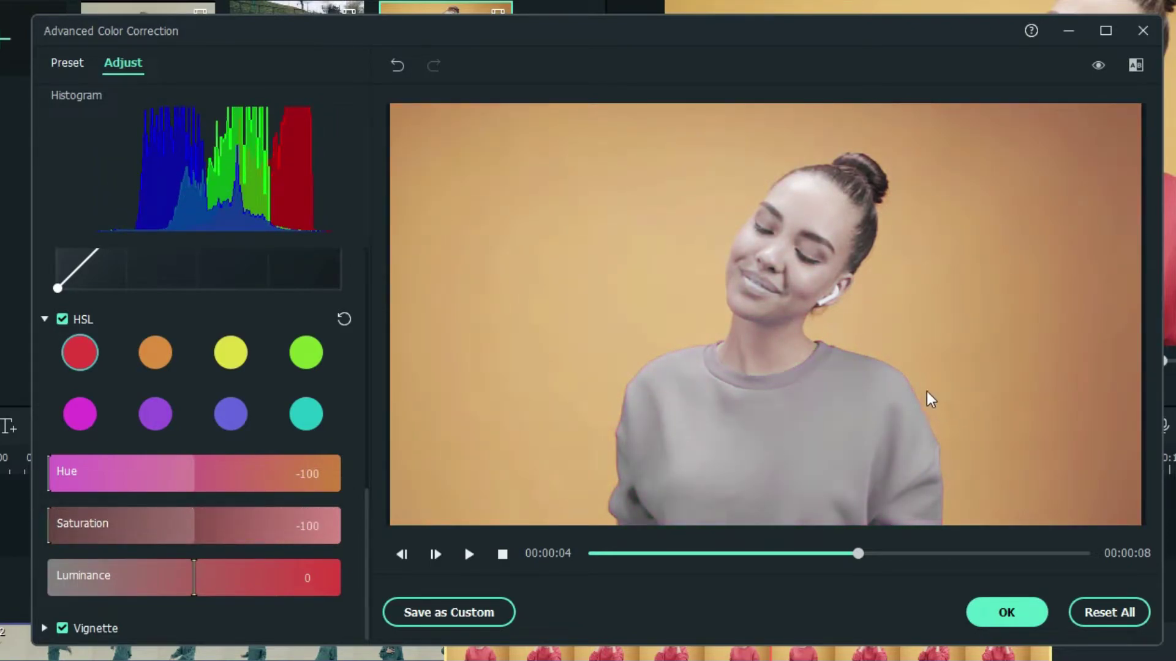
pyautogui.click(173, 535)
pyautogui.moveTo(139, 525); pyautogui.dragTo(228, 529)
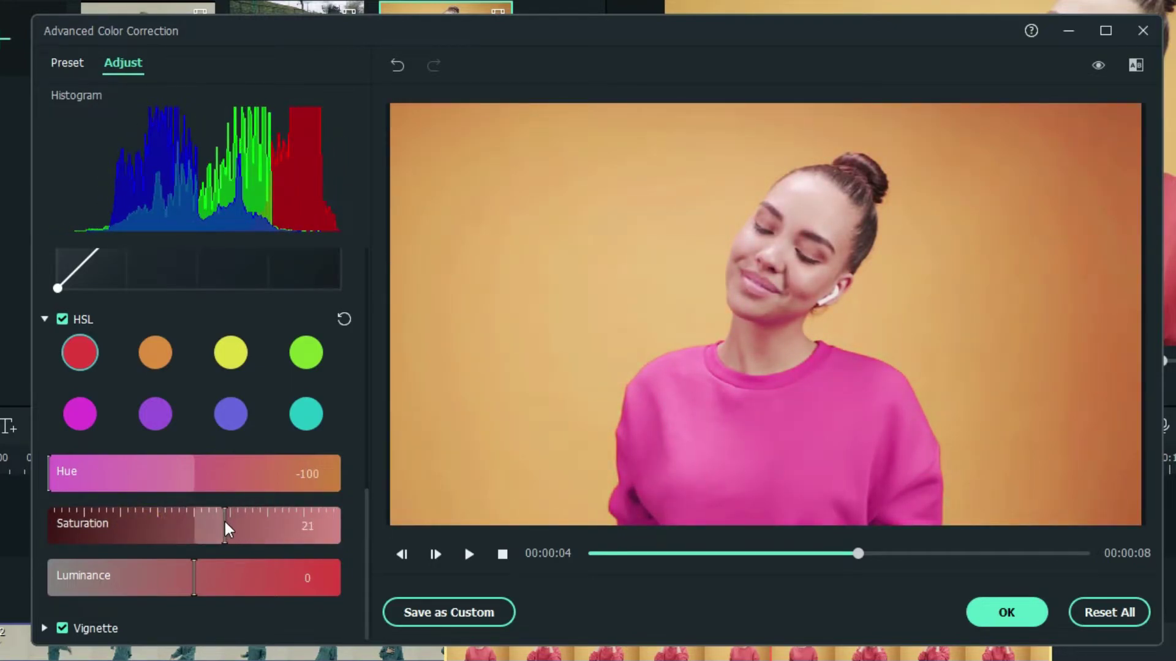
pyautogui.moveTo(193, 585); pyautogui.dragTo(220, 583)
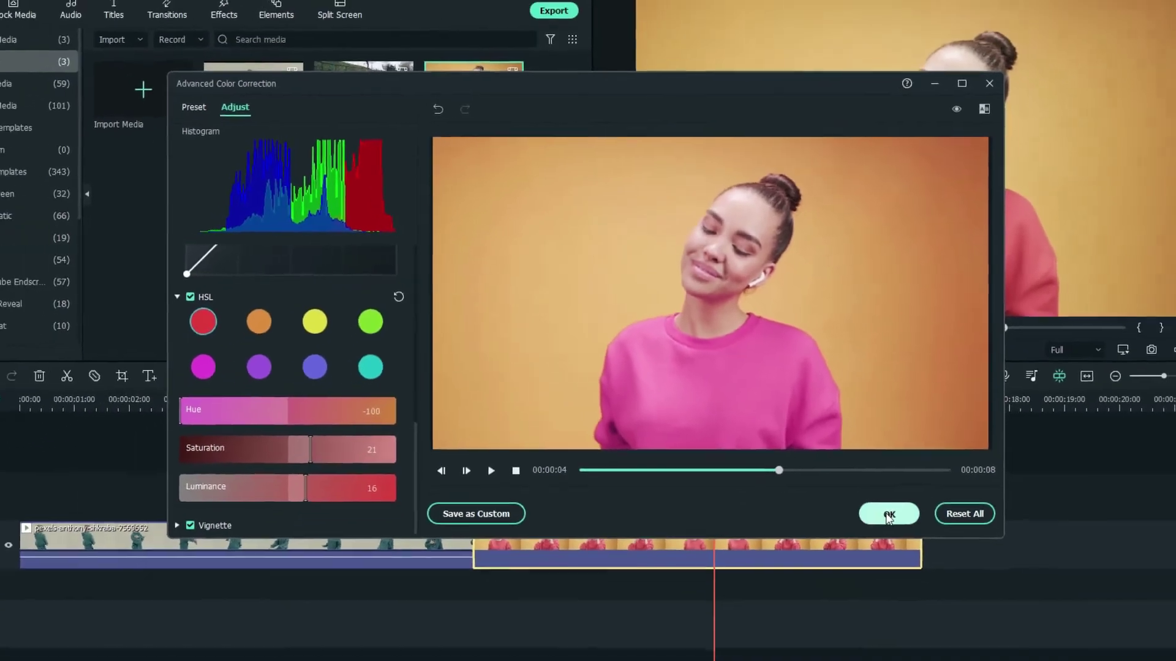
pyautogui.click(972, 585)
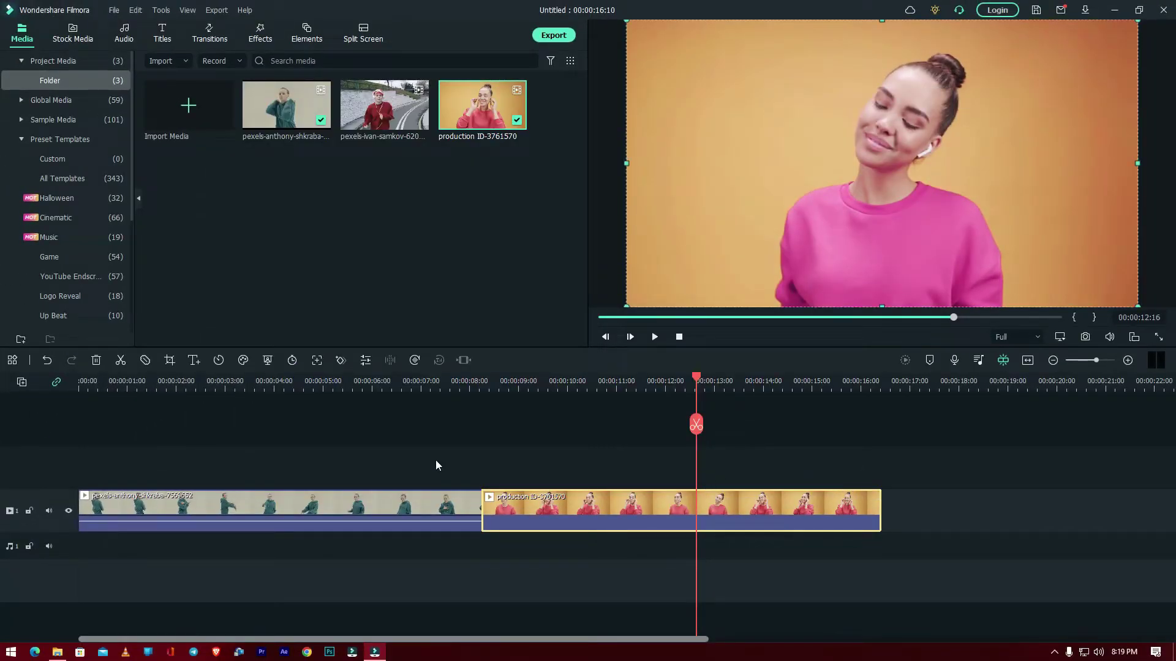
# - Reopen the advanced color correction for the production ID-3761570 clip and expand its HSL adjustments
pyautogui.click(243, 360)
pyautogui.click(257, 379)
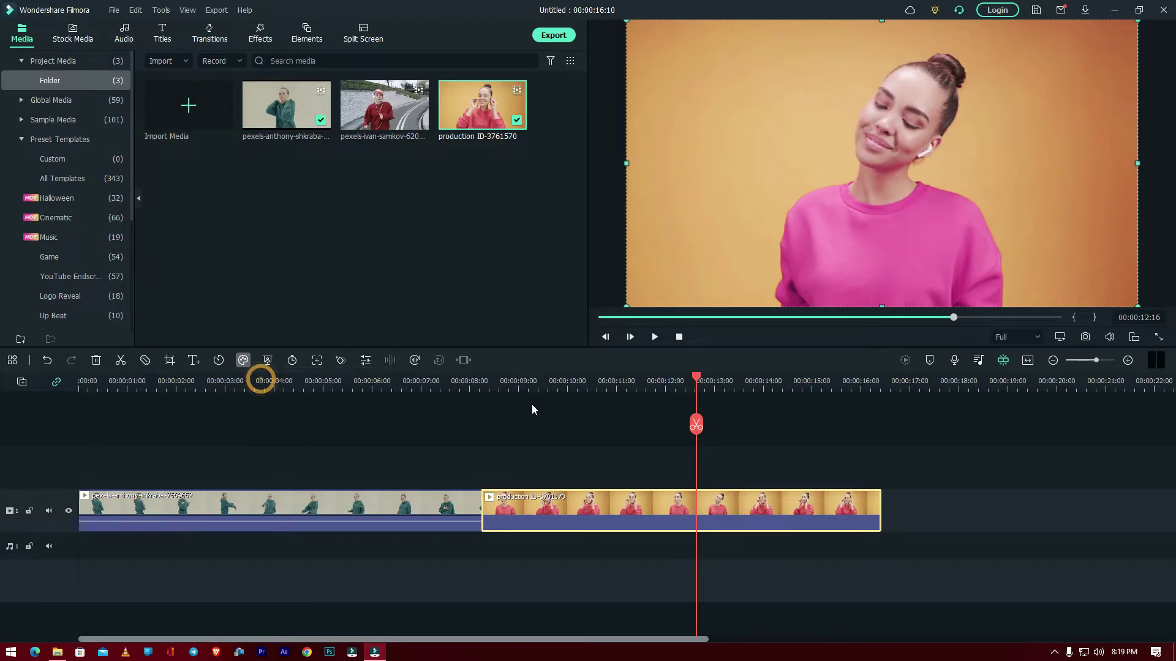
pyautogui.click(270, 121)
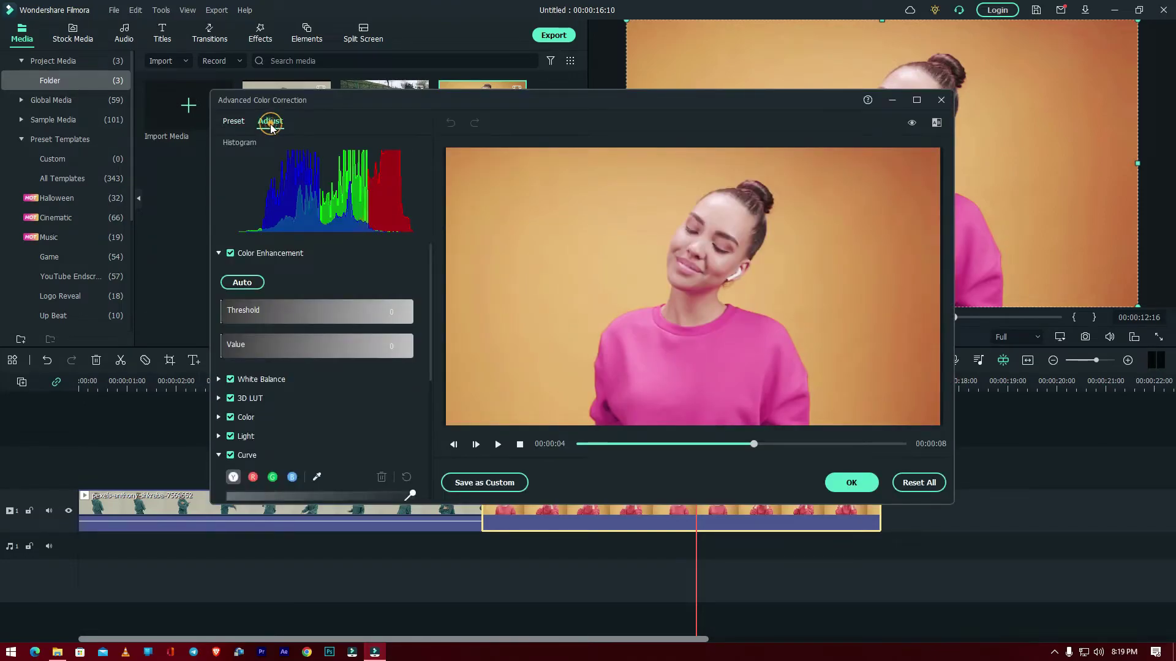
pyautogui.scroll(-3, 353, 412)
pyautogui.scroll(-2, 360, 411)
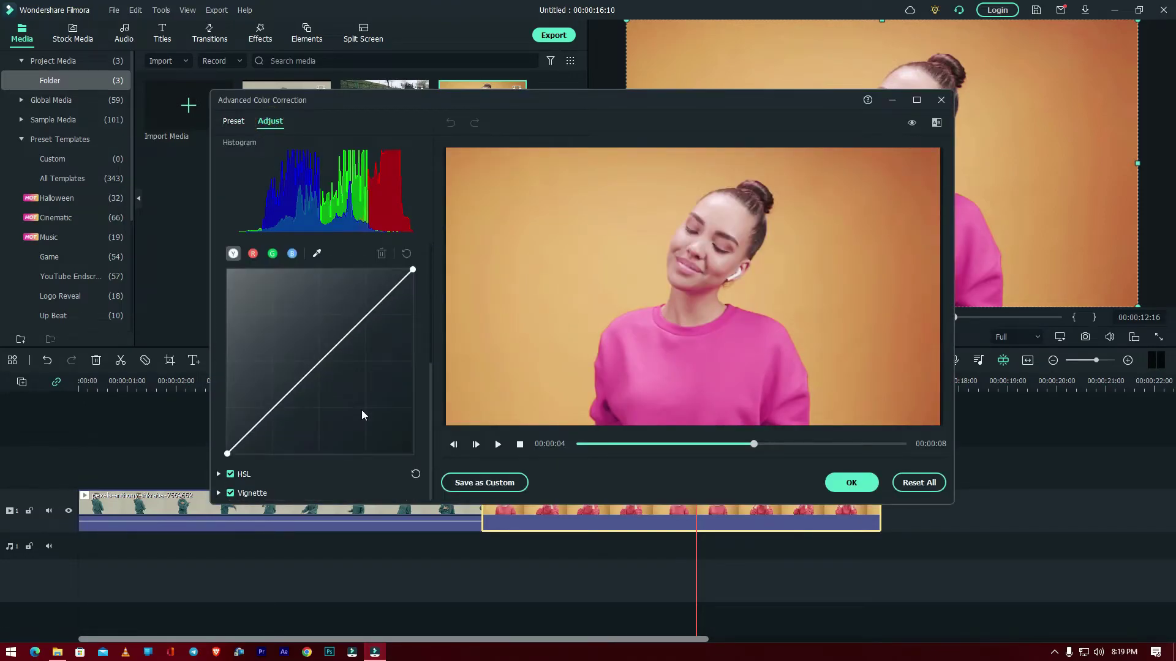
pyautogui.click(218, 475)
pyautogui.moveTo(429, 371); pyautogui.dragTo(430, 431)
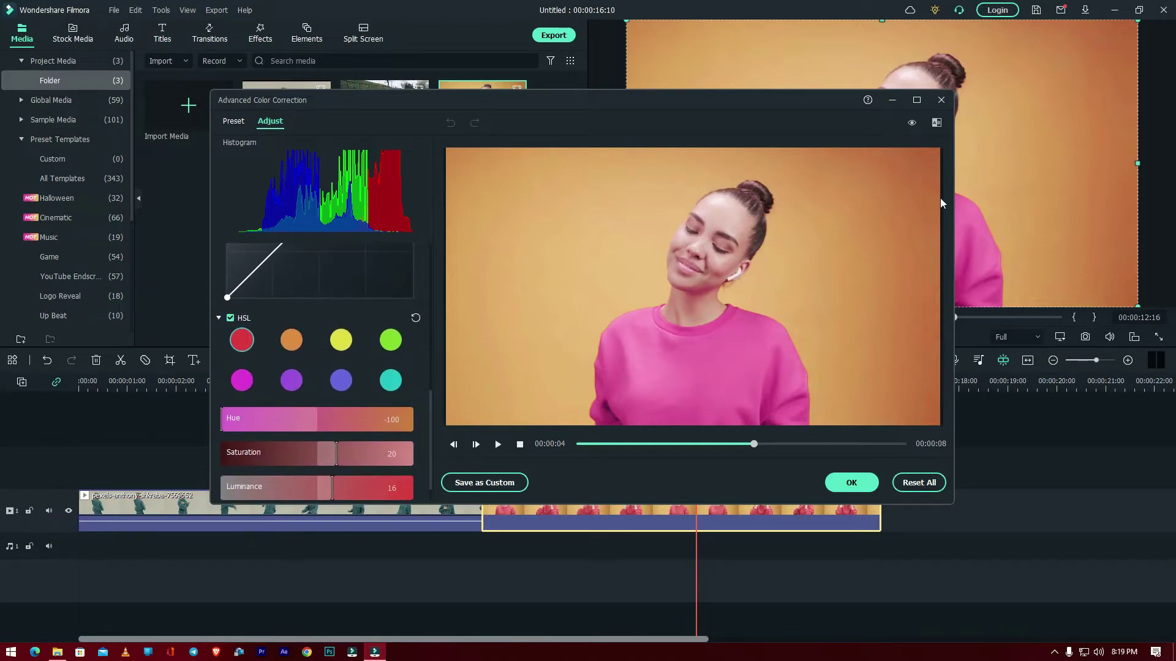
# - Compare the sweater clip with and without the color correction, and close the correction window keeping its settings
pyautogui.click(911, 123)
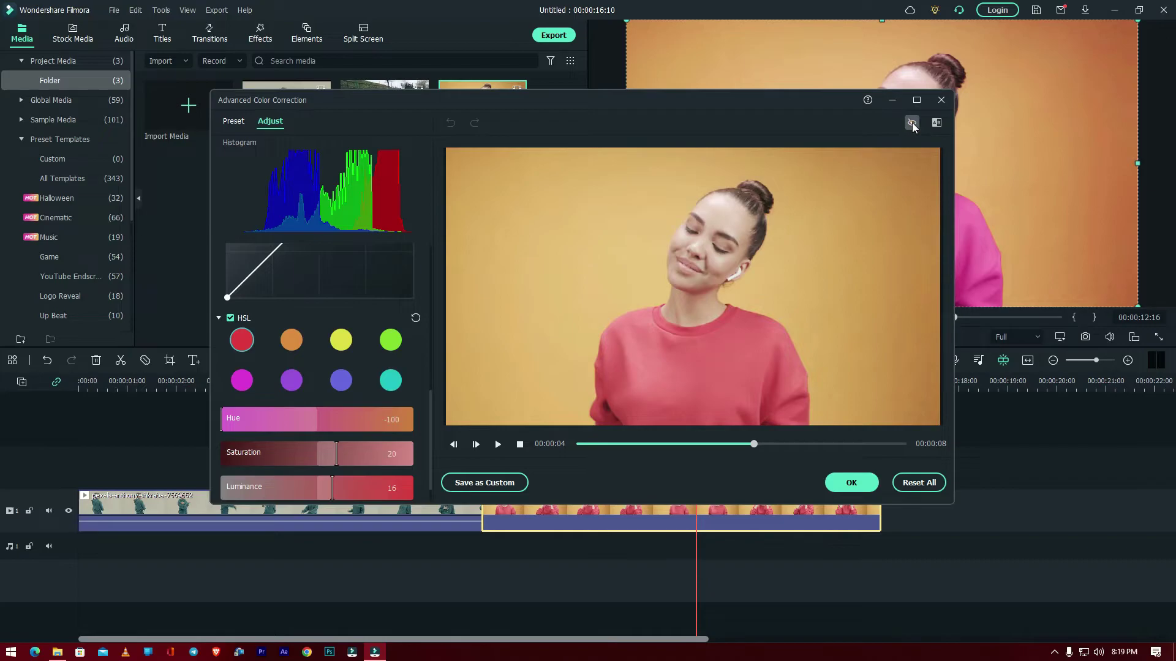
pyautogui.click(912, 123)
pyautogui.click(912, 124)
pyautogui.click(912, 123)
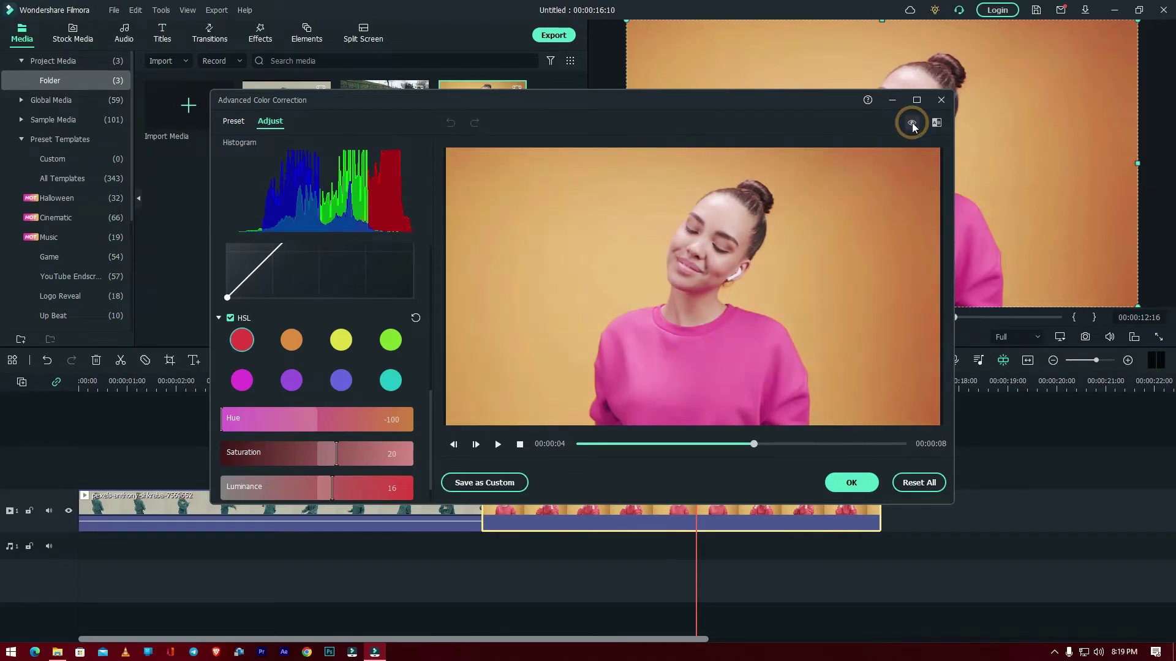
pyautogui.click(851, 483)
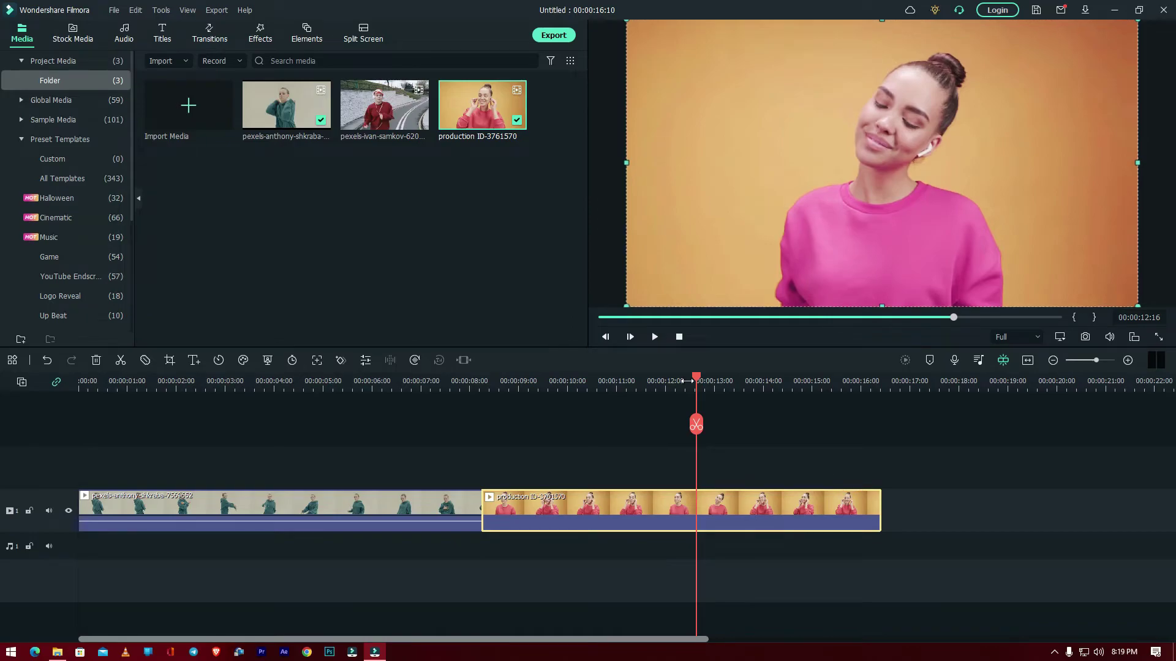
# - Play back the pink sweater clip from its start on the timeline to review the color change
pyautogui.click(752, 471)
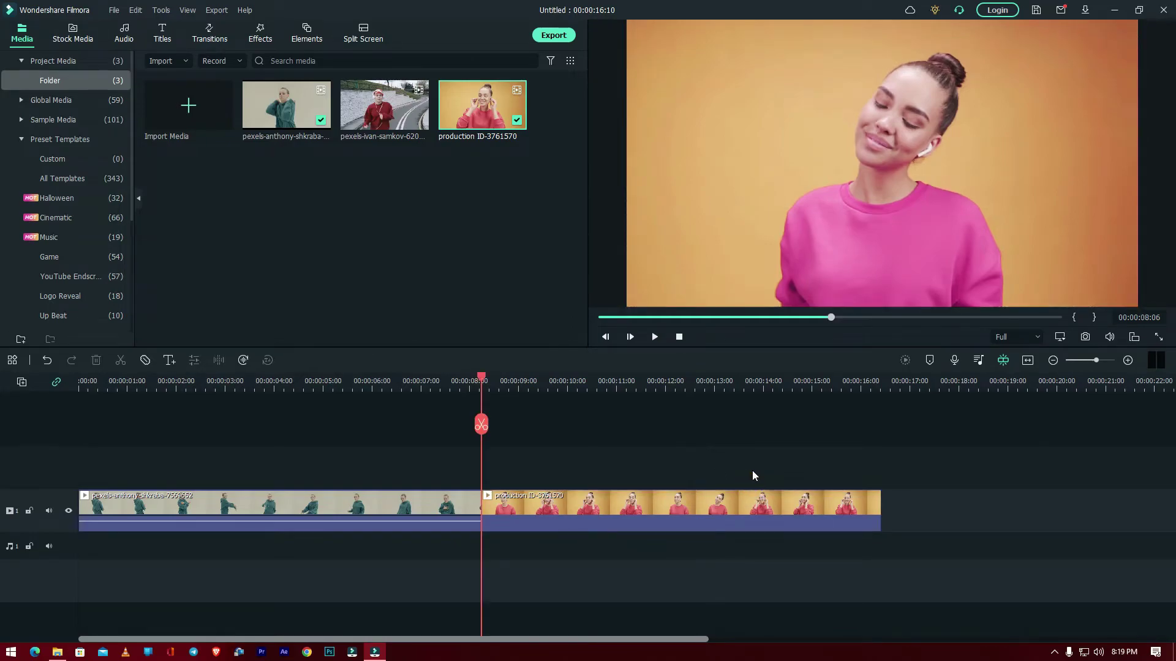
pyautogui.press('Up')
pyautogui.press('space')
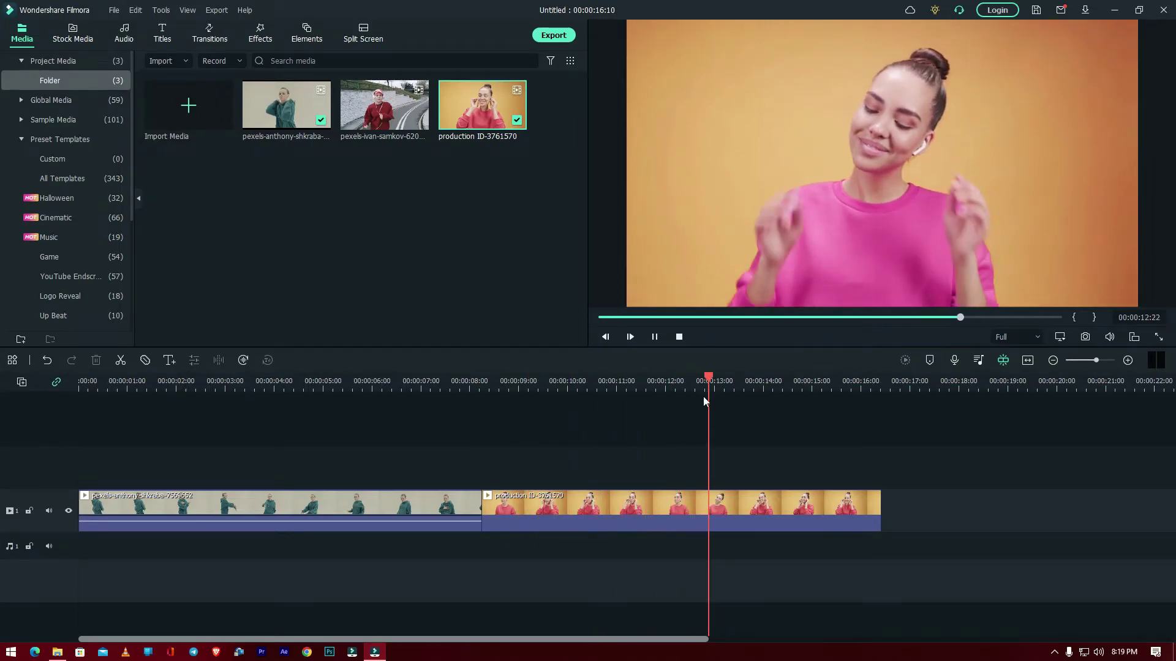
pyautogui.click(654, 336)
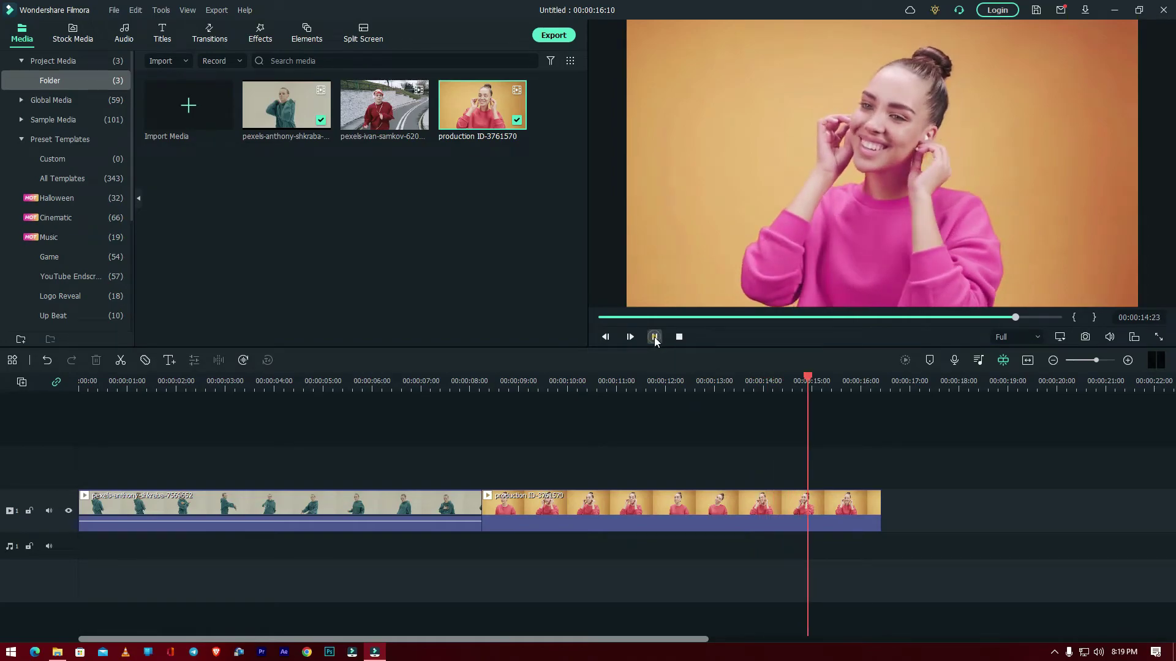
# - Add the jogging clip directly after the production ID-3761570 clip and move the playhead to 00:00:17:13
pyautogui.moveTo(372, 113); pyautogui.dragTo(887, 493)
pyautogui.click(878, 380)
pyautogui.moveTo(879, 380); pyautogui.dragTo(848, 427)
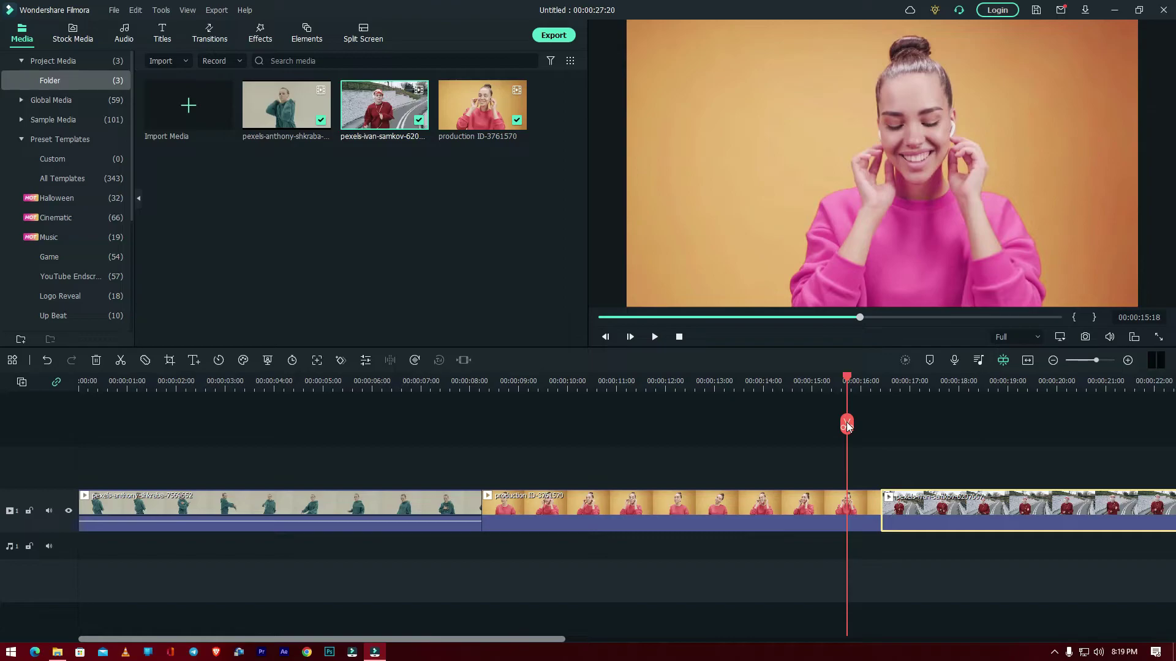
pyautogui.moveTo(419, 638); pyautogui.dragTo(761, 624)
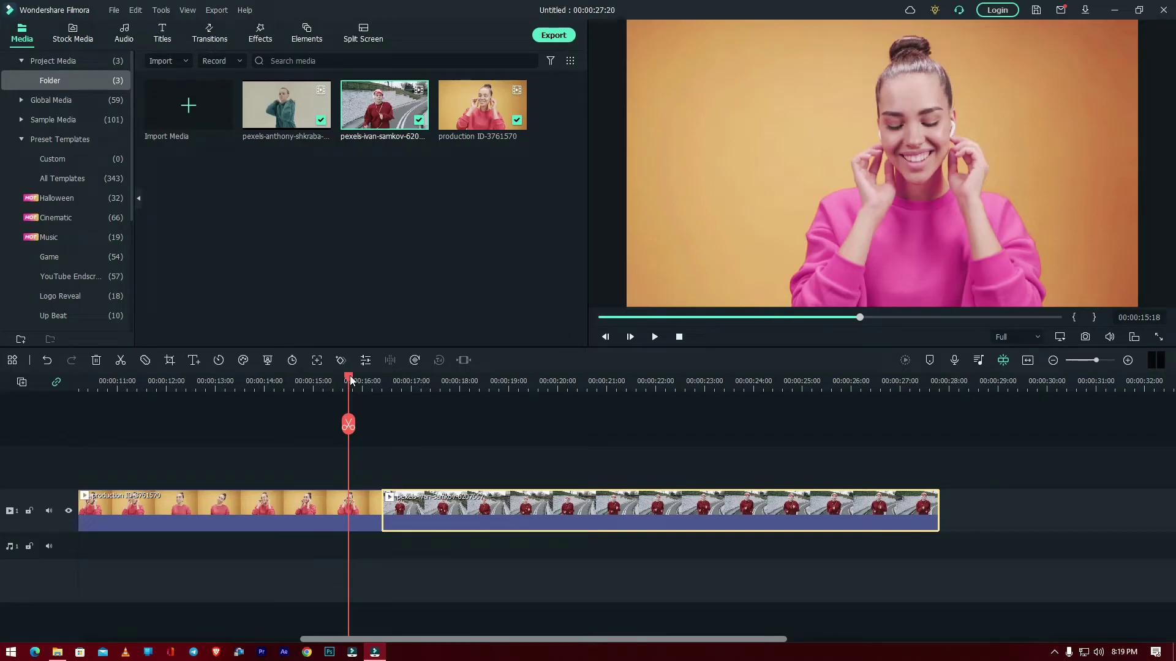
pyautogui.moveTo(348, 376); pyautogui.dragTo(437, 422)
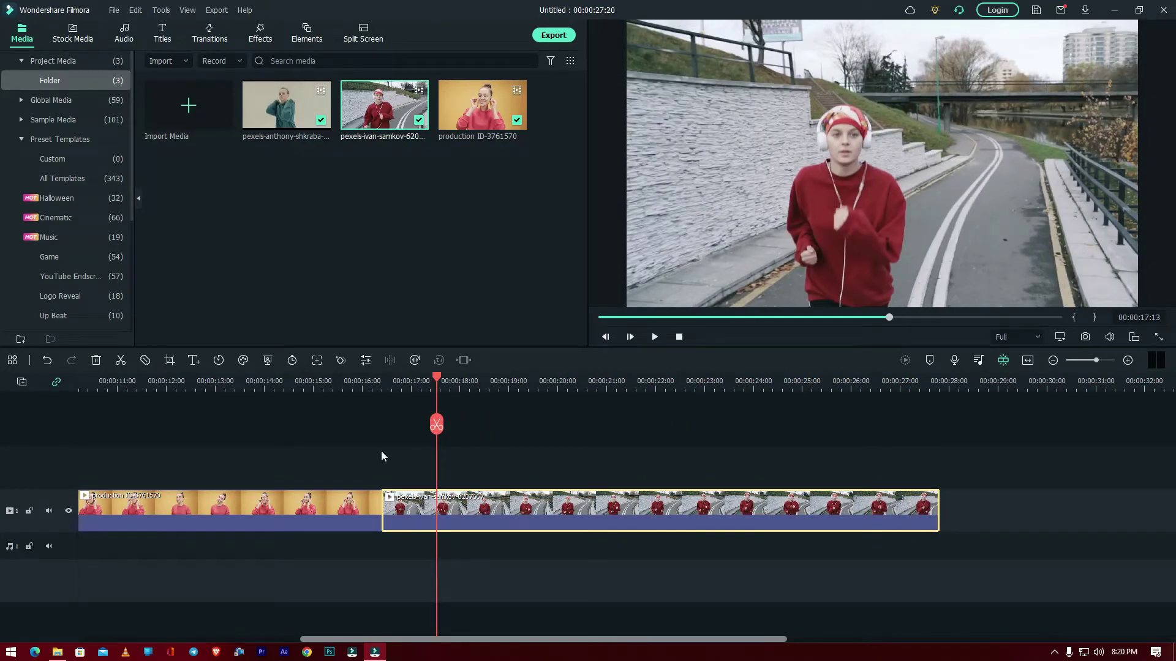
# - Open the advanced color correction for the jogging clip and expand its HSL adjustments
pyautogui.click(243, 360)
pyautogui.click(294, 381)
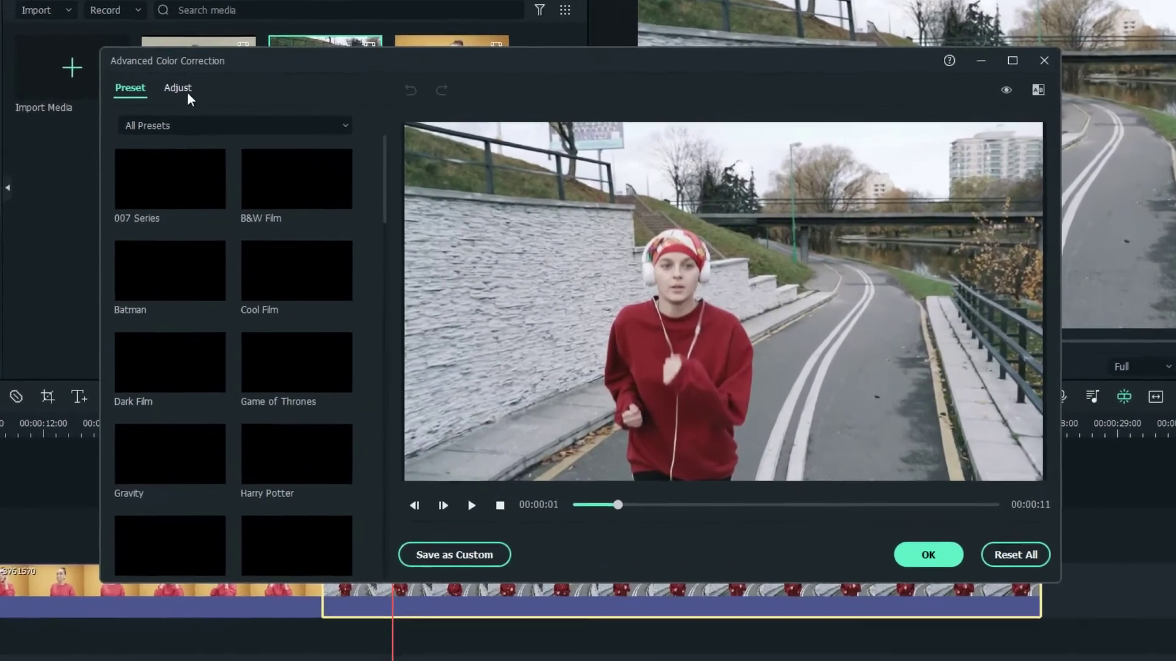
pyautogui.click(270, 120)
pyautogui.scroll(-5, 354, 337)
pyautogui.click(19, 603)
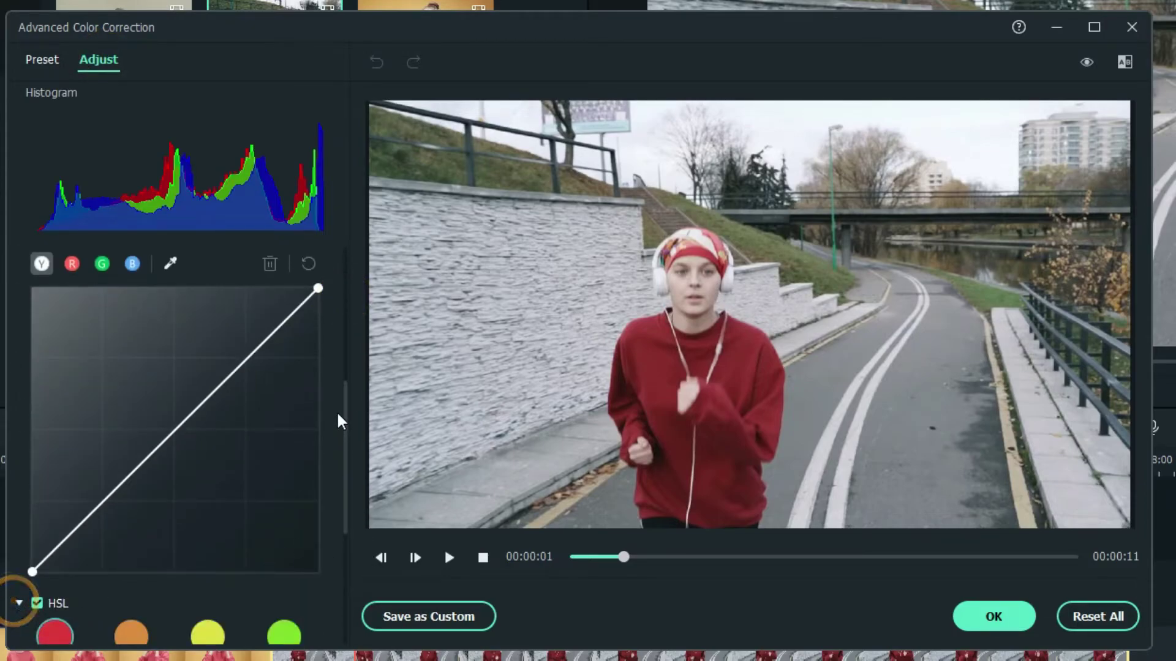
pyautogui.moveTo(343, 395); pyautogui.dragTo(359, 467)
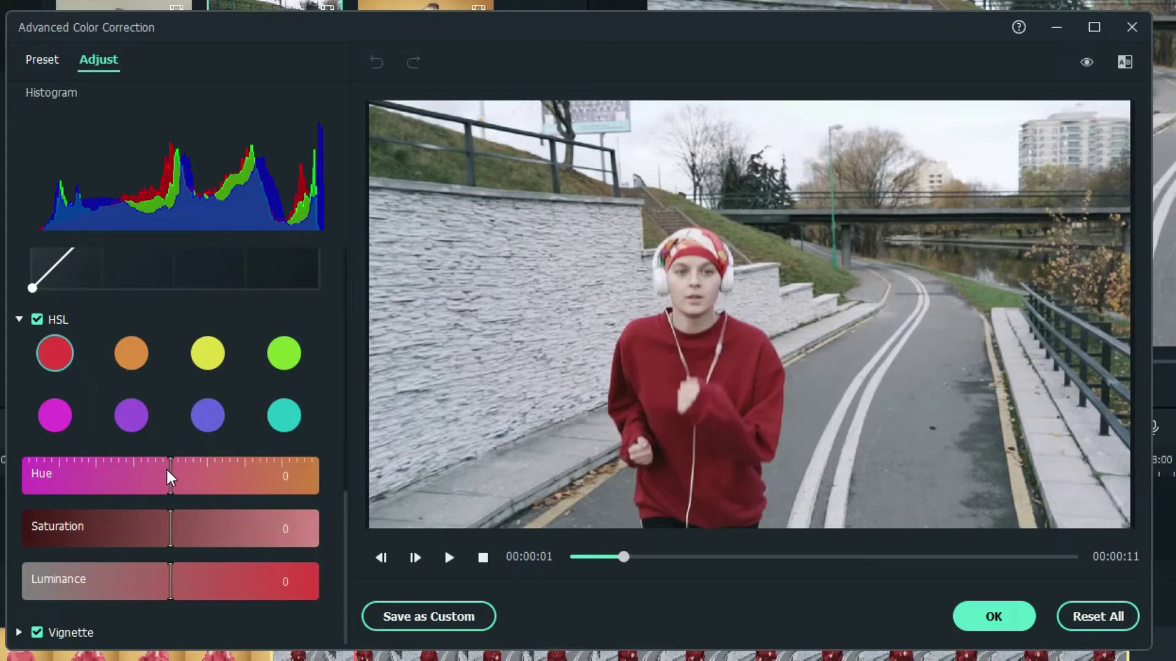
# - Try an orange sweater by setting the HSL red color's hue to 100, saturation to 85 and luminance to -56
pyautogui.moveTo(174, 480); pyautogui.dragTo(277, 480)
pyautogui.click(167, 534)
pyautogui.moveTo(170, 538); pyautogui.dragTo(240, 535)
pyautogui.moveTo(170, 591); pyautogui.dragTo(91, 587)
pyautogui.moveTo(276, 484); pyautogui.dragTo(338, 485)
pyautogui.moveTo(235, 542); pyautogui.dragTo(299, 535)
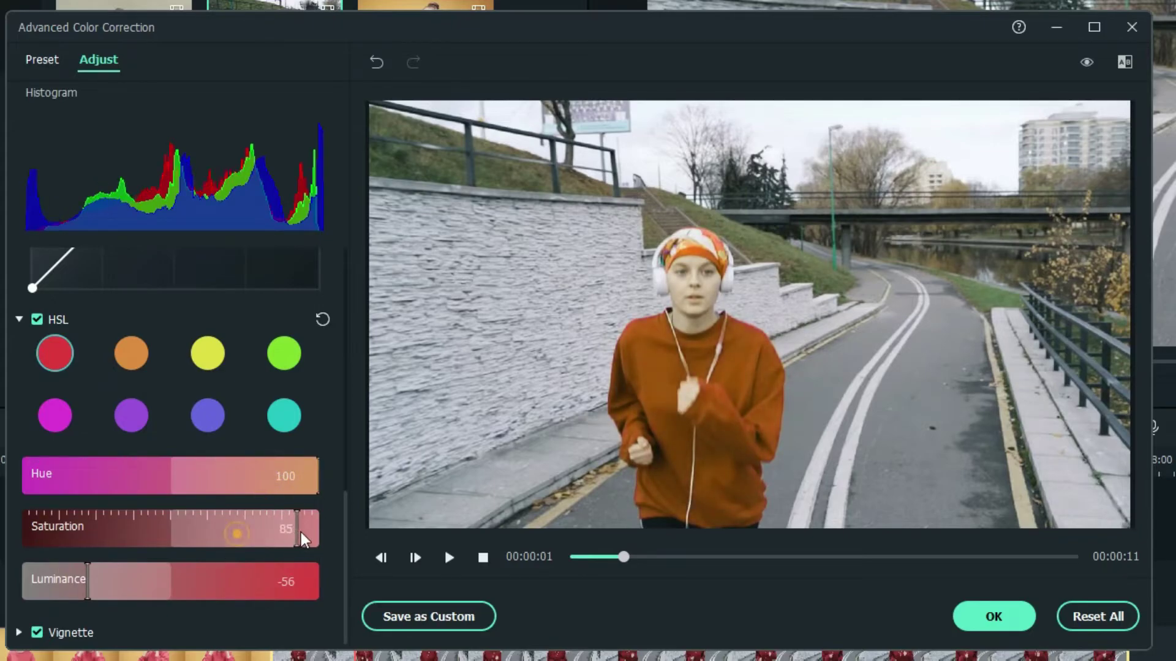
# - Try the HSL red color at luminance -15, saturation 26 and hue 43, comparing the result with the original
pyautogui.moveTo(90, 582); pyautogui.dragTo(277, 583)
pyautogui.moveTo(196, 587); pyautogui.dragTo(149, 583)
pyautogui.moveTo(307, 525); pyautogui.dragTo(208, 533)
pyautogui.moveTo(305, 468); pyautogui.dragTo(238, 477)
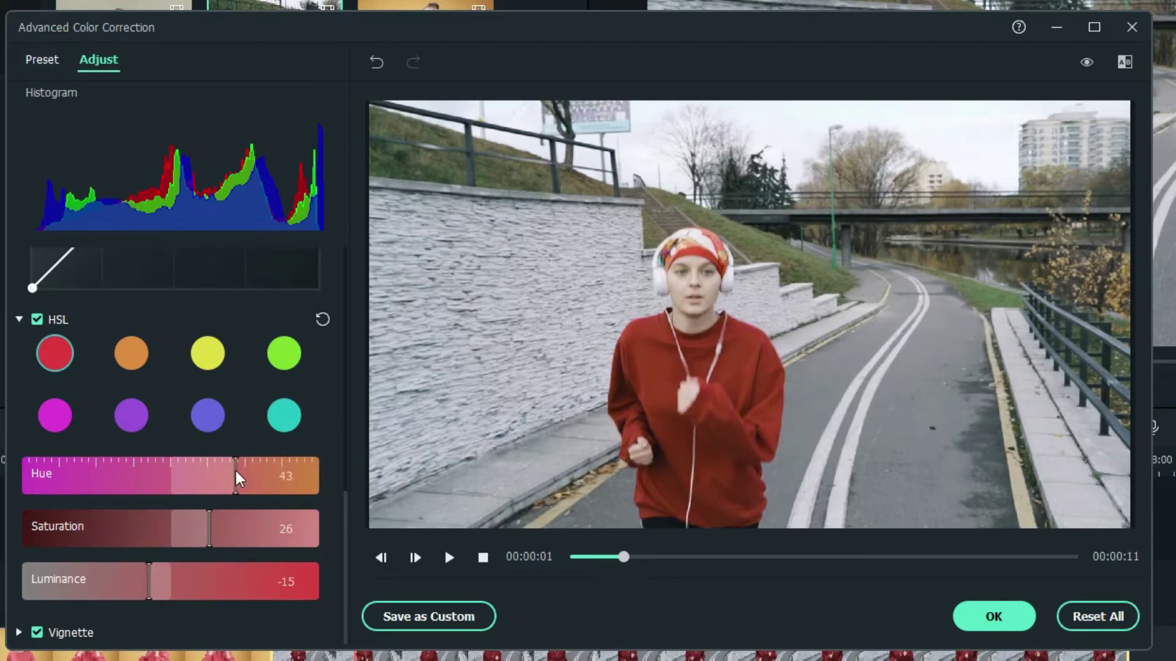
pyautogui.click(1087, 61)
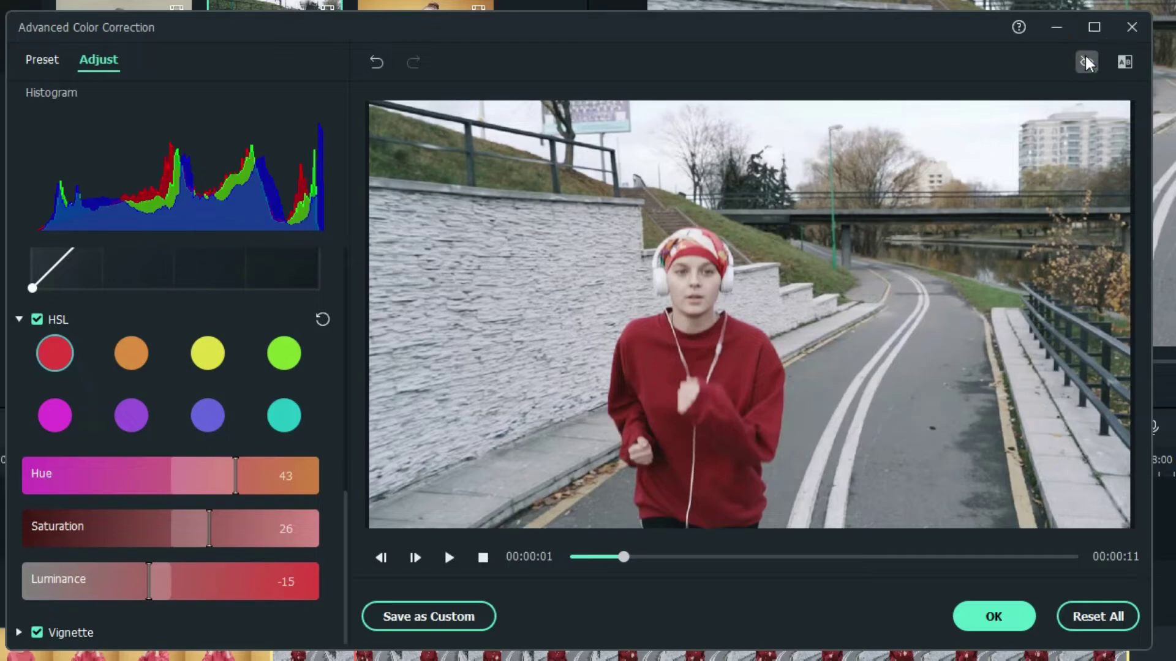
pyautogui.click(1087, 63)
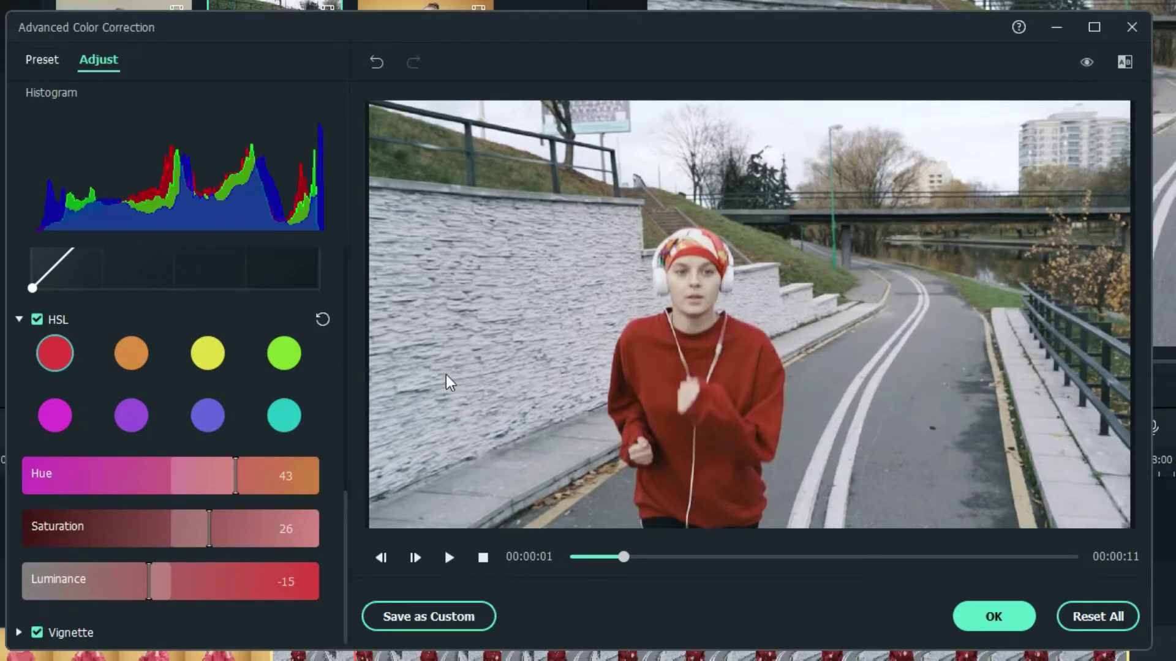
# - Try HSL red hues of -100 and 46 on the jogger's sweater, and test saturation at 100 and at a much lower level
pyautogui.moveTo(237, 475); pyautogui.dragTo(0, 481)
pyautogui.click(212, 538)
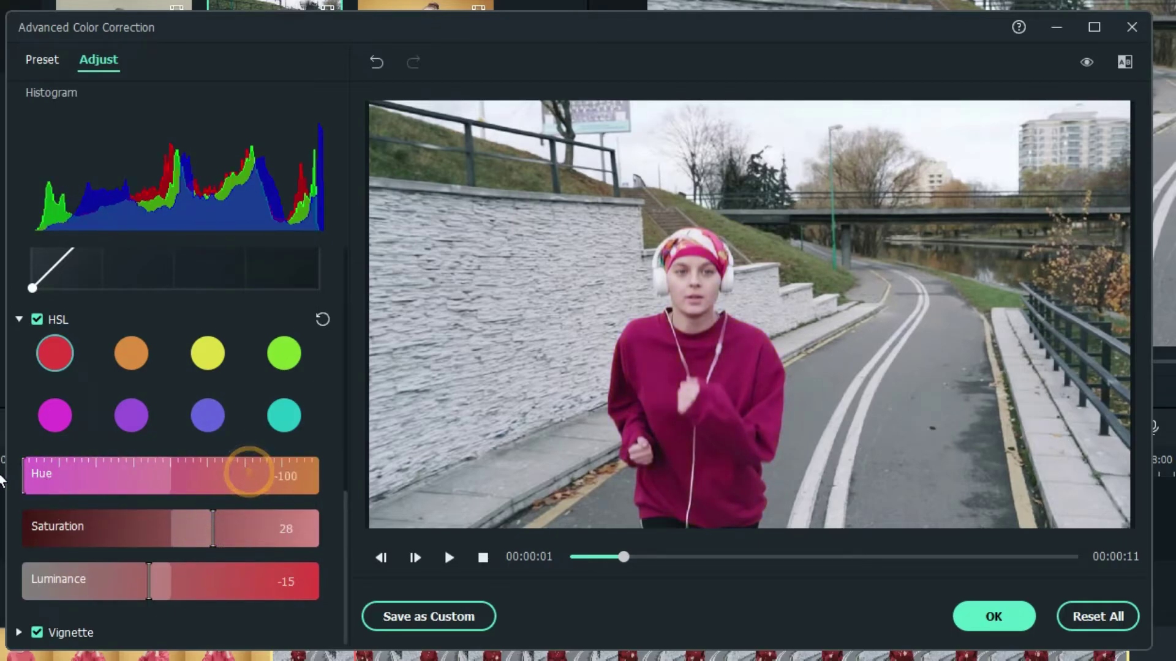
pyautogui.click(122, 480)
pyautogui.moveTo(122, 479); pyautogui.dragTo(240, 477)
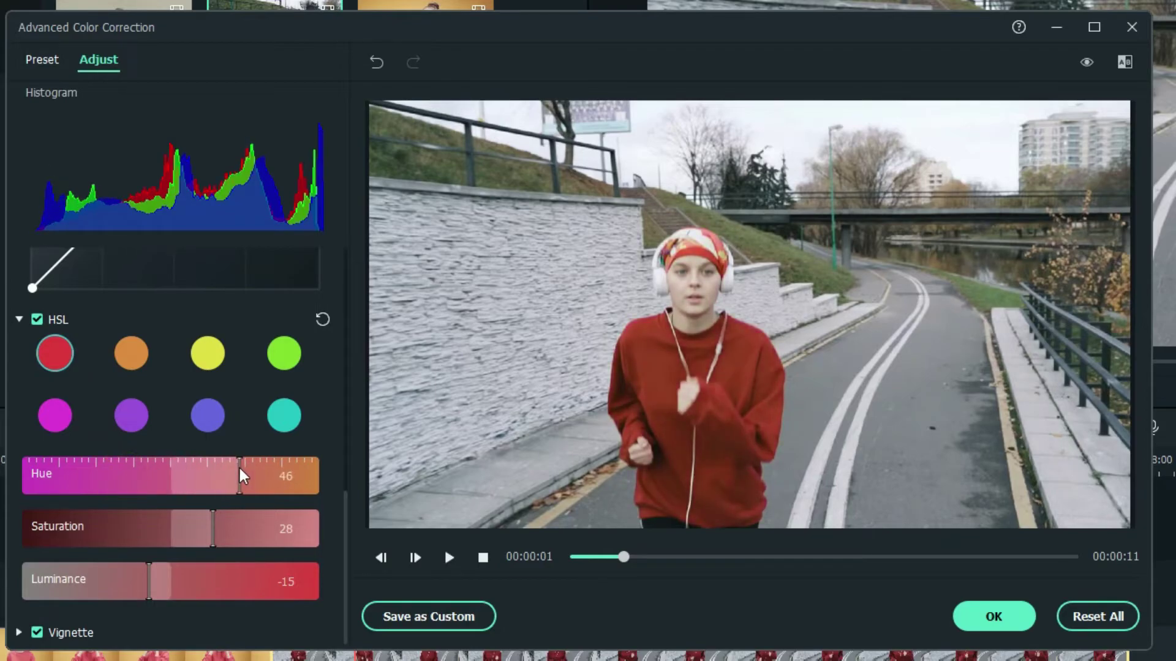
pyautogui.moveTo(220, 536); pyautogui.dragTo(384, 525)
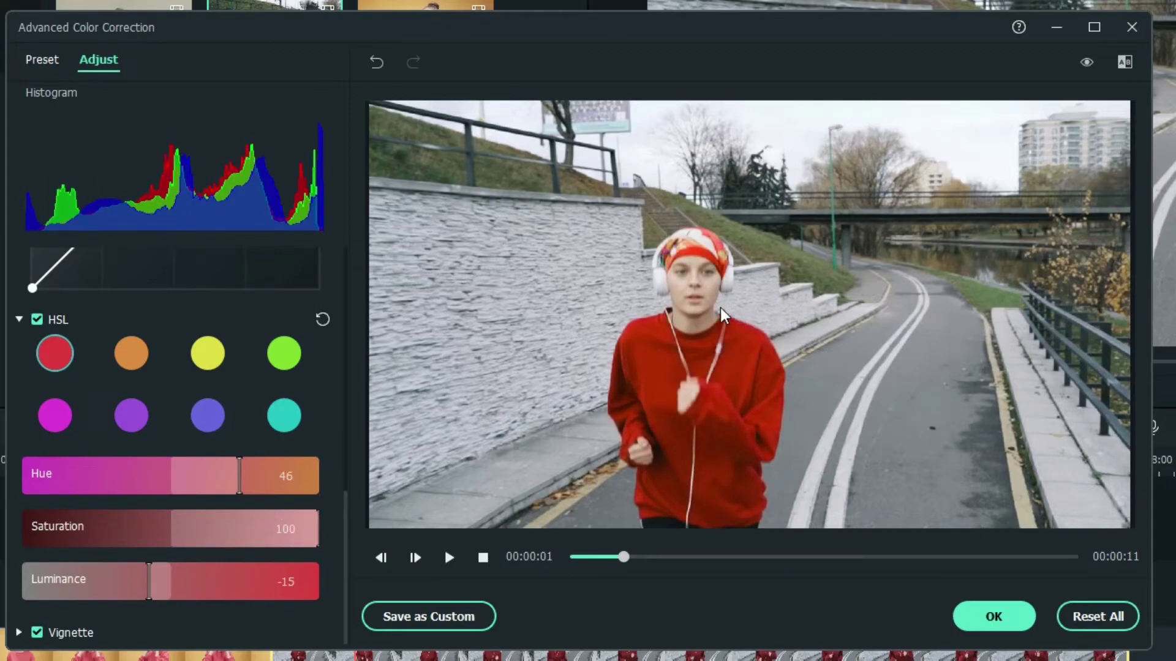
pyautogui.moveTo(294, 530); pyautogui.dragTo(8, 529)
# - Set the HSL red color's hue to 56, saturation to 34 and luminance to 54 for the jogging clip
pyautogui.moveTo(239, 483)
pyautogui.mouseDown()
pyautogui.moveTo(175, 484)
pyautogui.moveTo(254, 475)
pyautogui.mouseUp()
pyautogui.moveTo(158, 527); pyautogui.dragTo(219, 531)
pyautogui.moveTo(147, 588); pyautogui.dragTo(250, 572)
# - Compare the jogging clip with and without the color correction, and apply the correction
pyautogui.click(1087, 62)
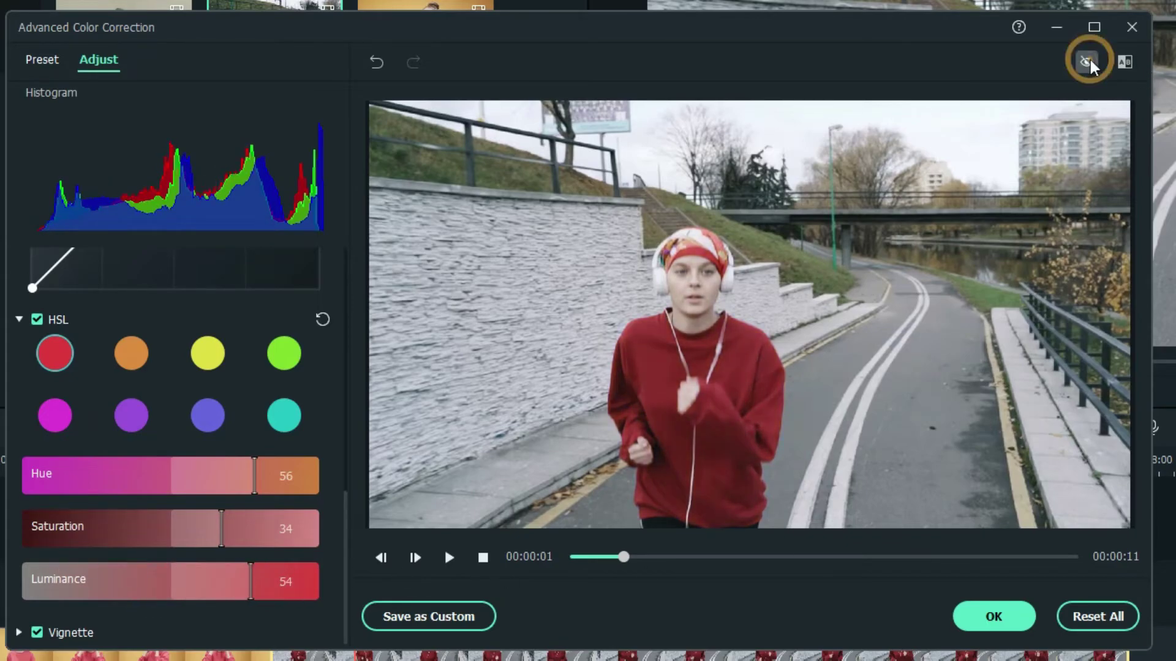
pyautogui.click(1087, 62)
pyautogui.click(1087, 62)
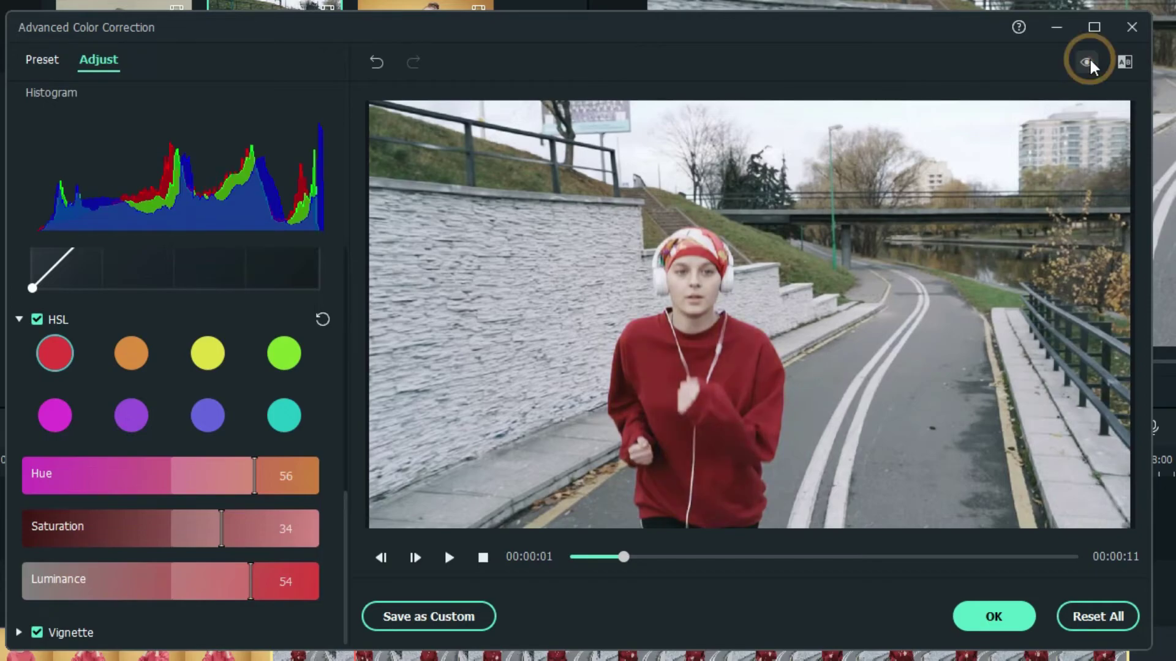
pyautogui.click(1087, 62)
pyautogui.click(1087, 62)
pyautogui.click(1087, 62)
pyautogui.click(1087, 62)
pyautogui.click(1086, 62)
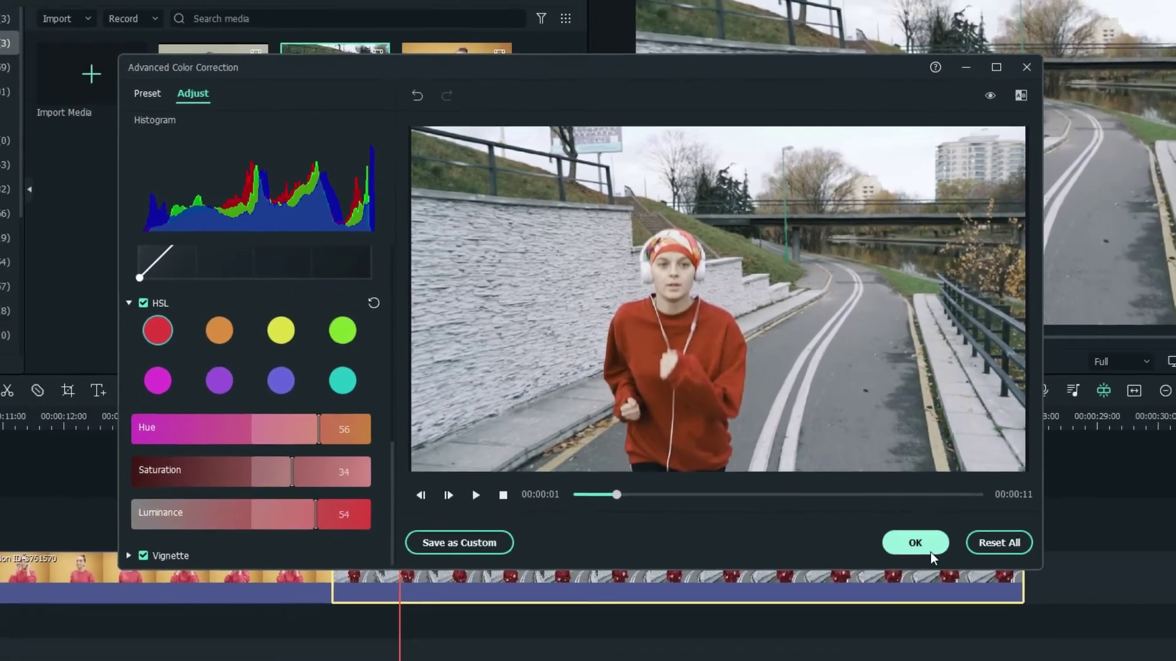
pyautogui.click(929, 547)
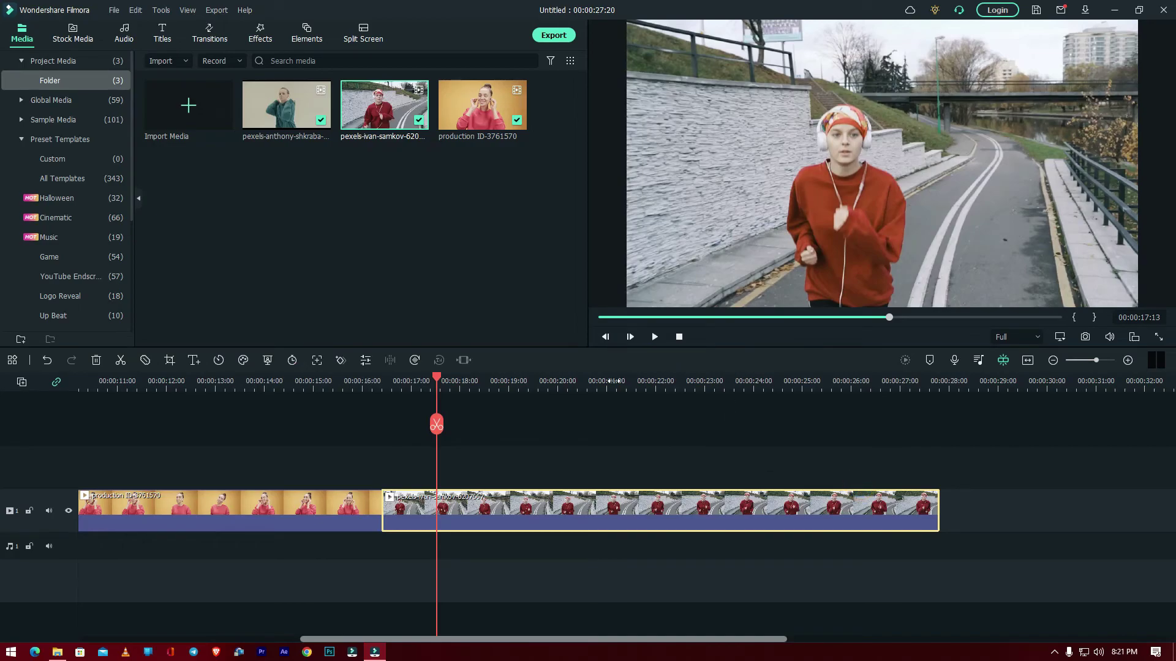
# - Play back the recolored jogging clip from its start to about 00:00:22:06
pyautogui.moveTo(437, 380); pyautogui.dragTo(387, 383)
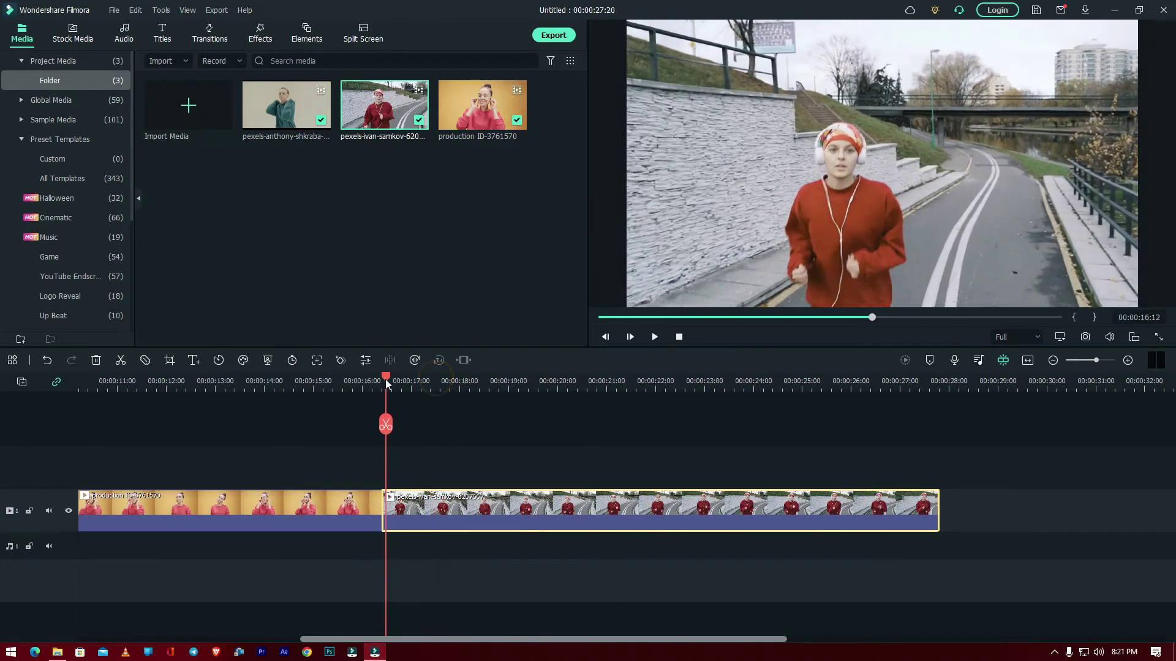
pyautogui.click(655, 337)
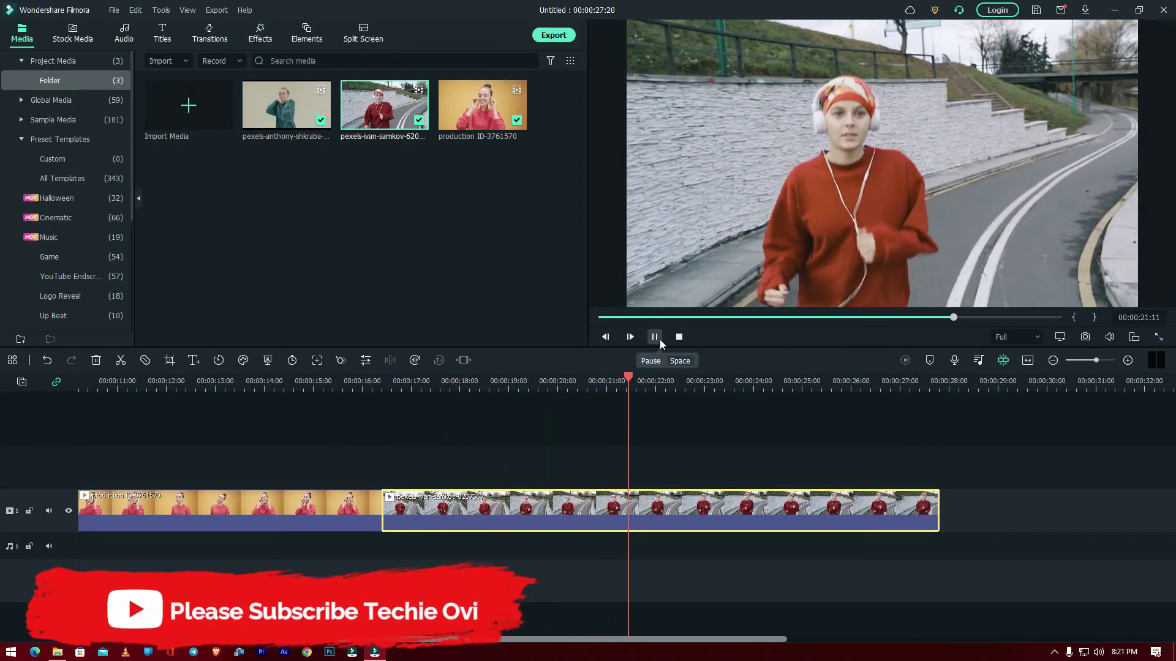
pyautogui.click(660, 339)
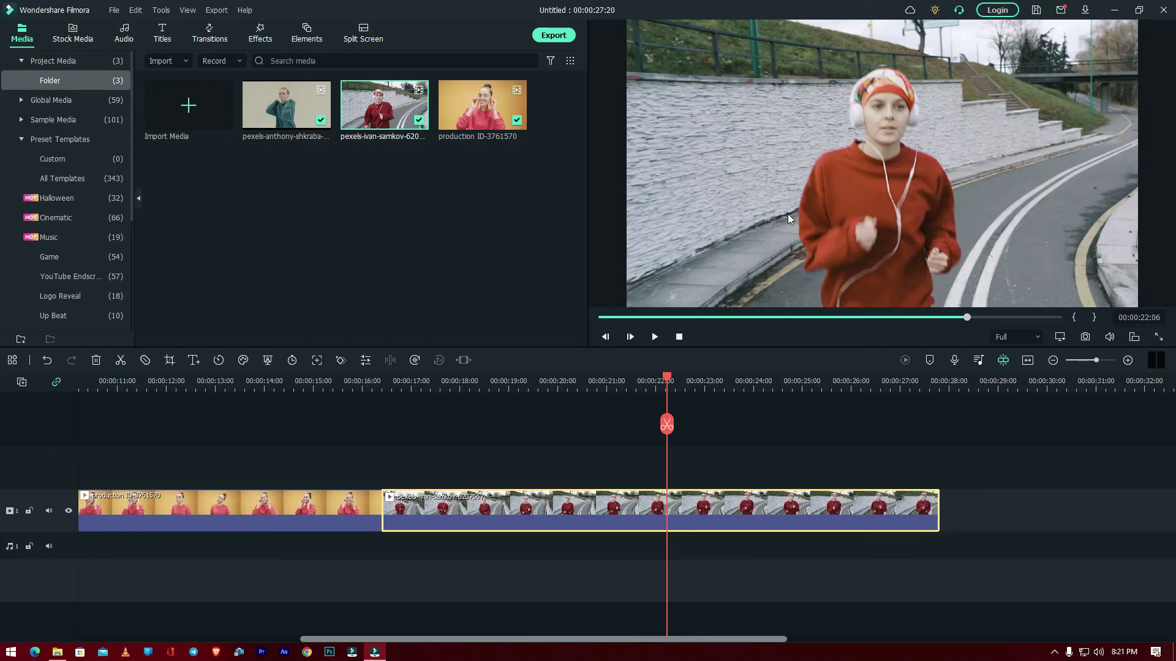
# - Minimize the video editor and the tuto folder window, and refresh the desktop
pyautogui.click(1116, 10)
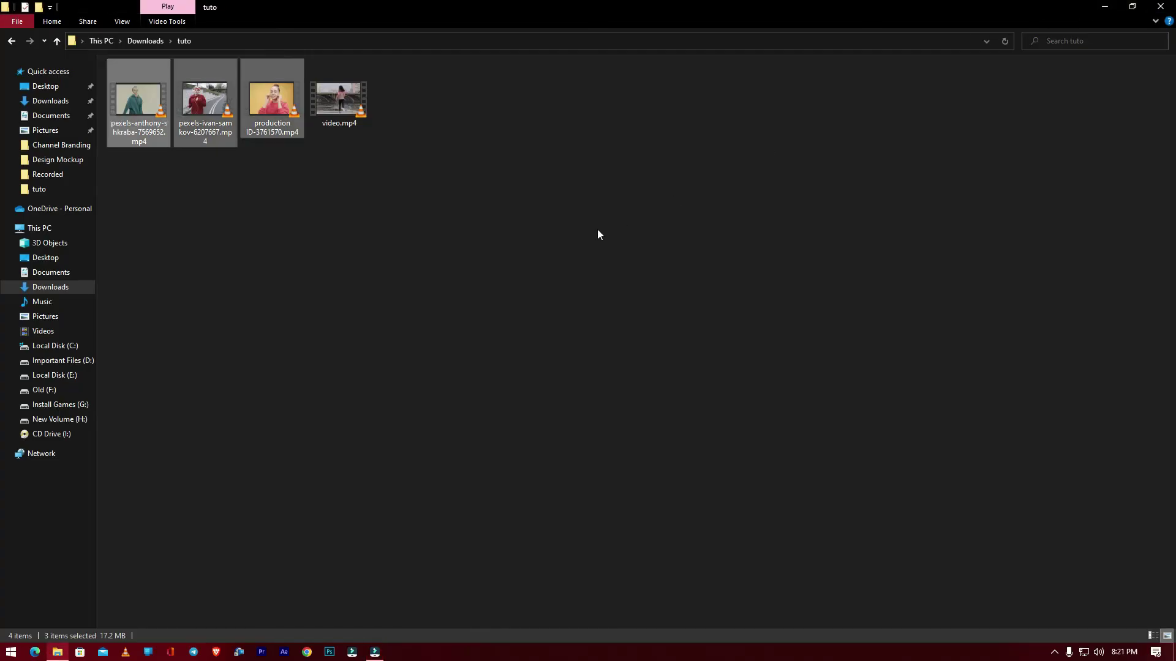
pyautogui.click(1111, 10)
pyautogui.rightClick(538, 176)
pyautogui.click(591, 210)
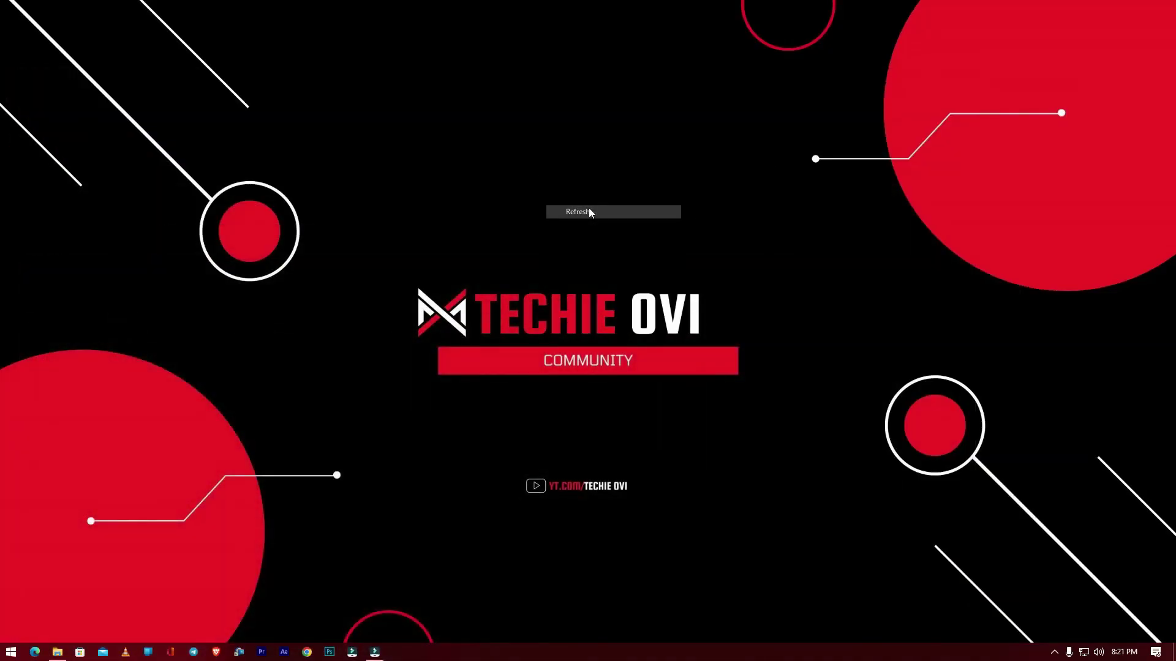